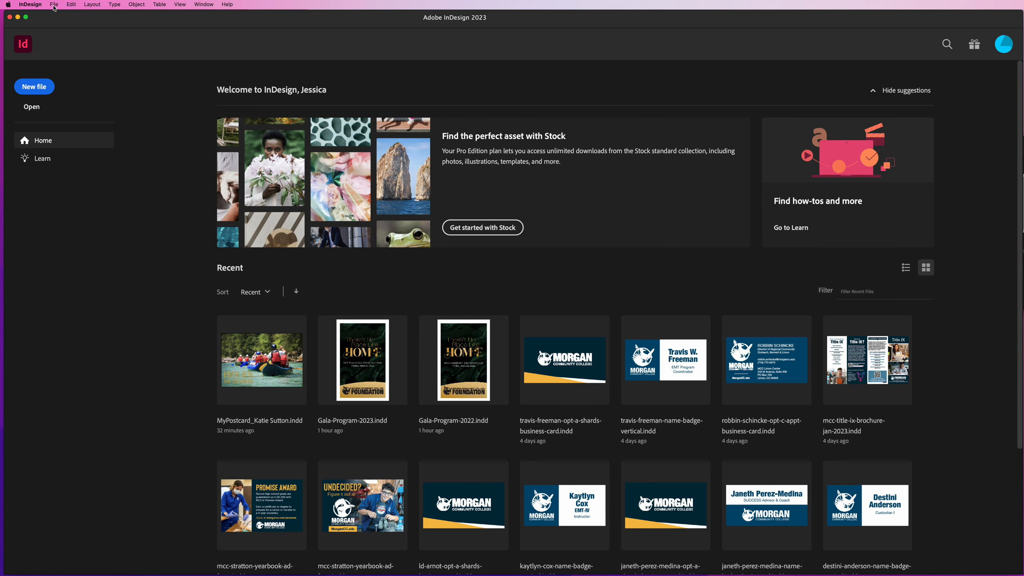
Start a new document from the Print category's Letter preset and set its units to inches
left_click(54, 5)
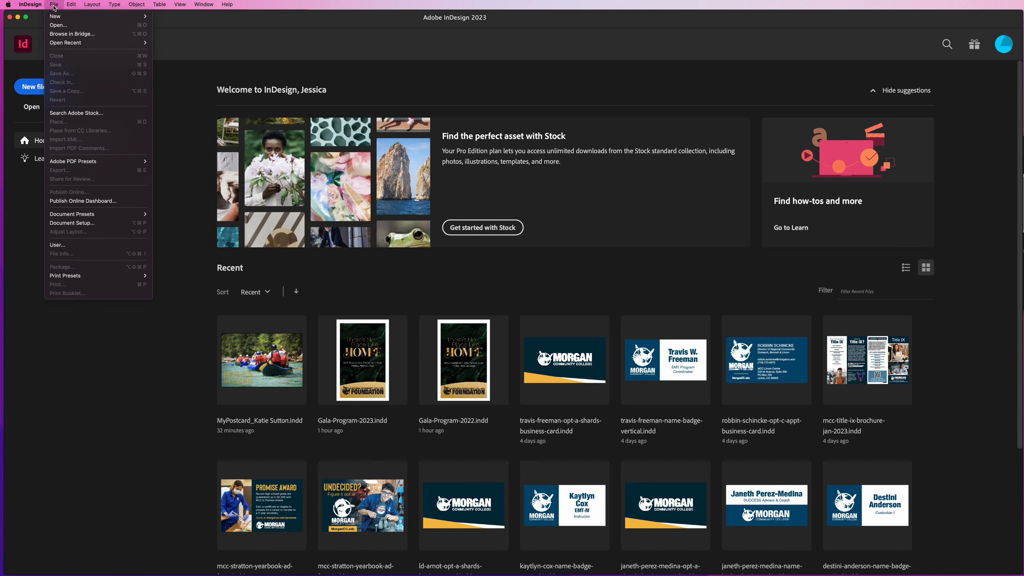
mouse_move(75, 16)
left_click(168, 20)
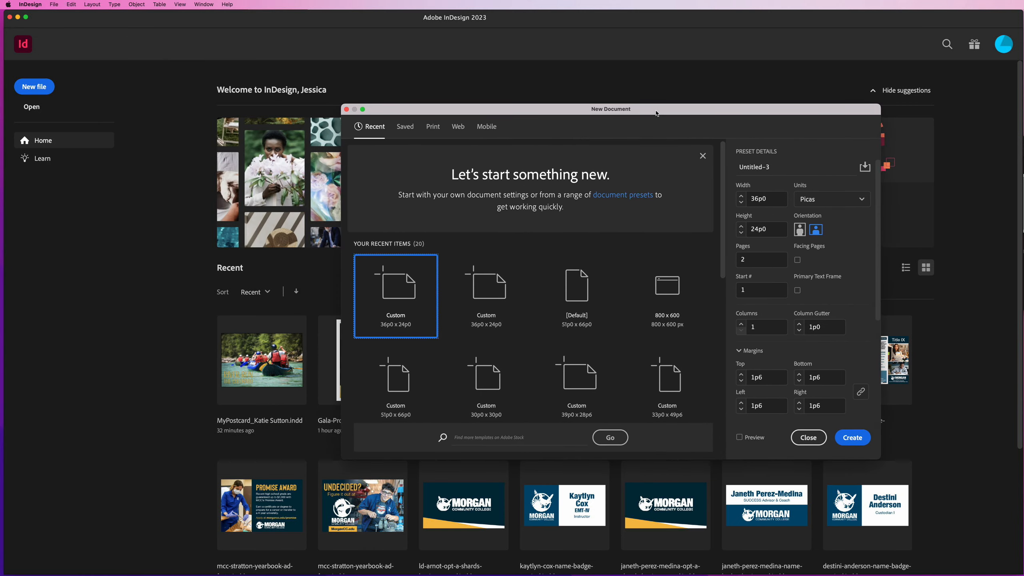
left_click(435, 129)
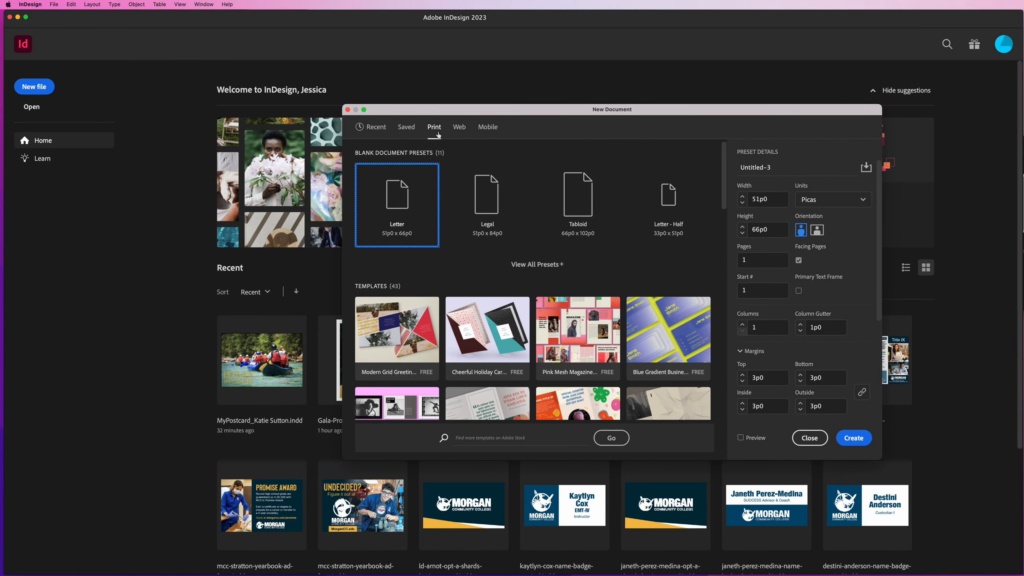
left_click(830, 206)
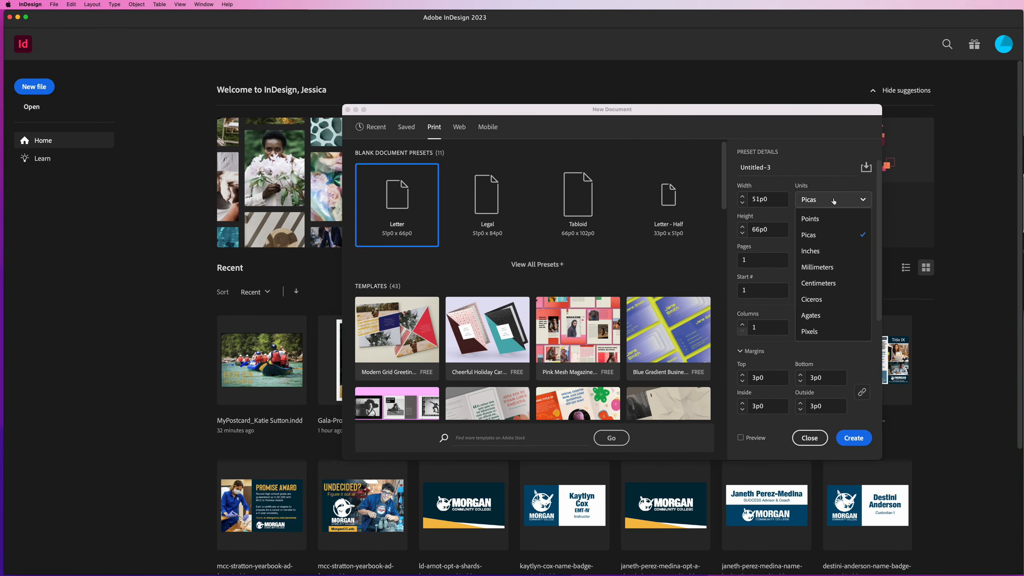
left_click(830, 251)
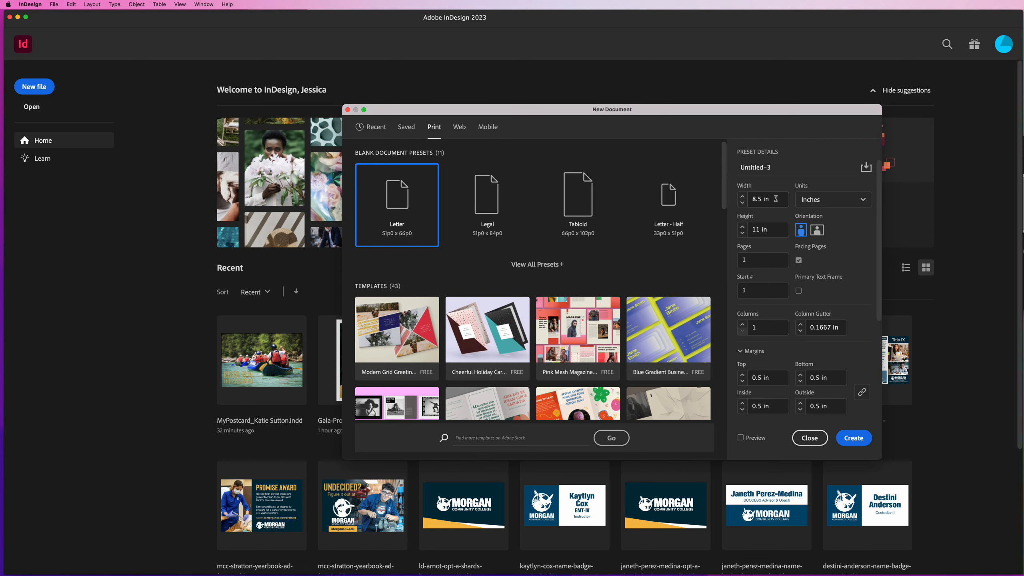
Set the new document's page size to 6 in wide by 4 in high
left_click_drag(775, 198, 725, 201)
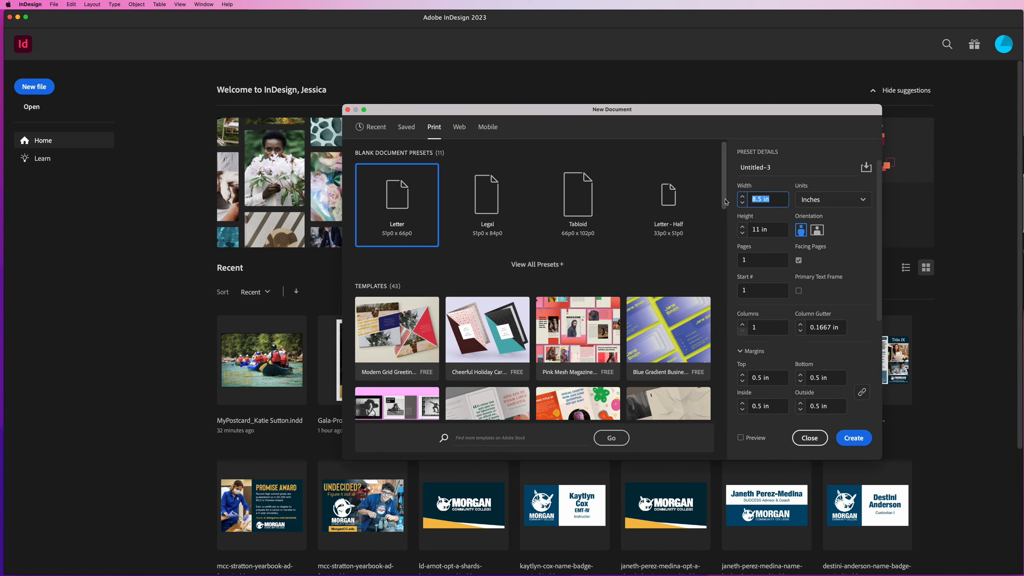
type("6")
key("Tab")
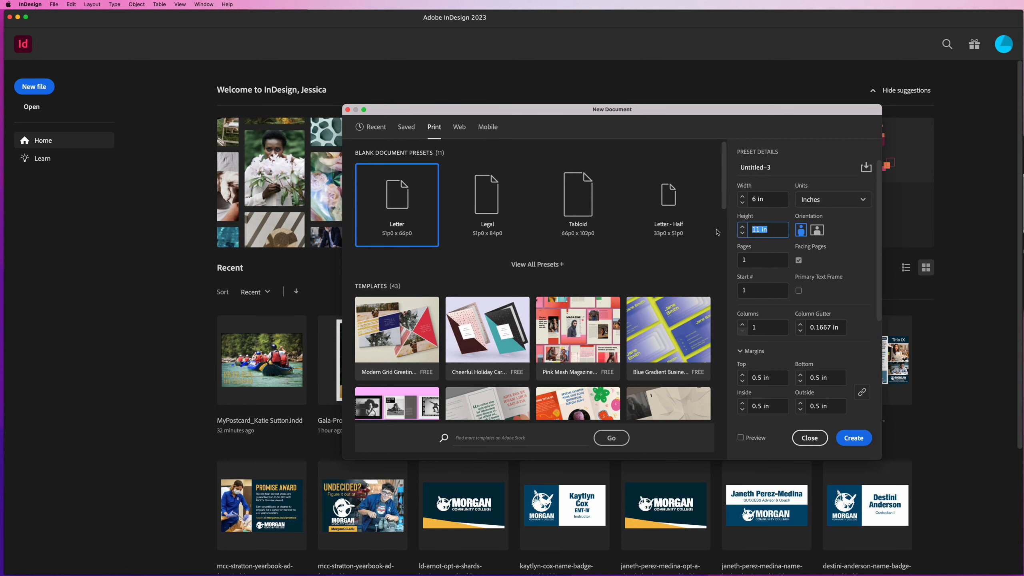
type("4")
key("Tab")
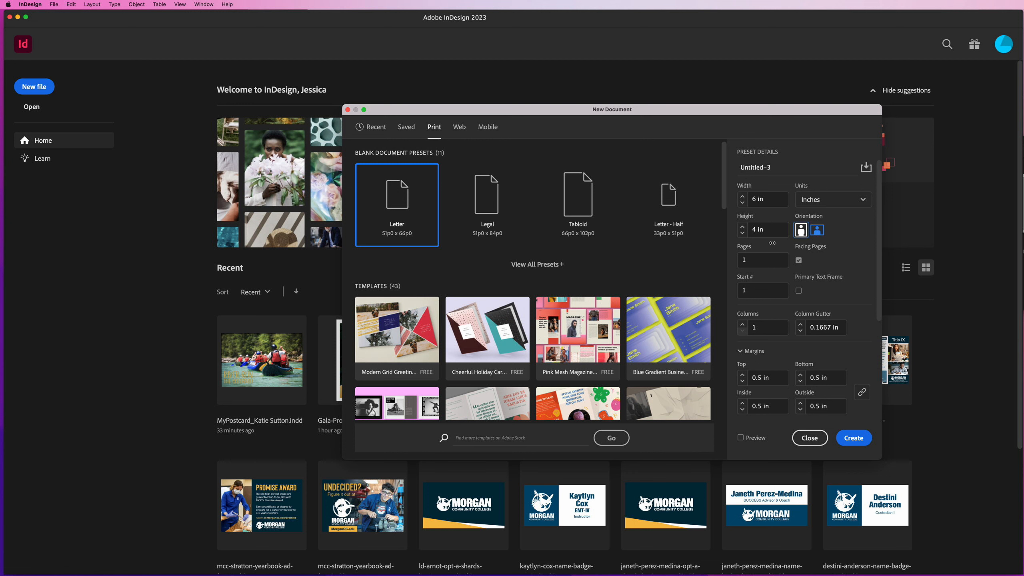
Set all page margins to 0.25 in and the bleed to 0.125 in on every side
scroll(790, 254, "down", 5)
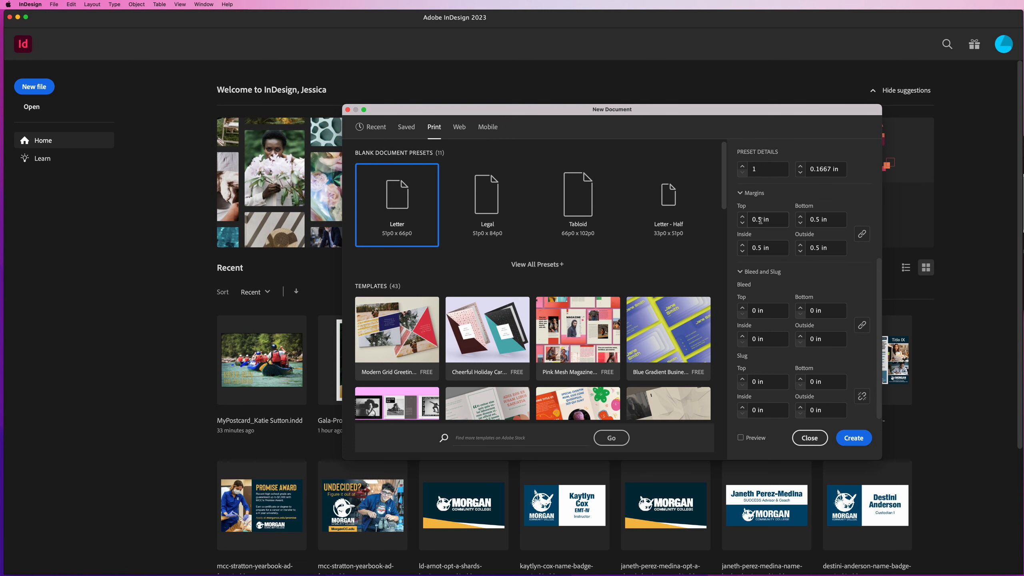
left_click(742, 224)
left_click(742, 223)
left_click(744, 309)
left_click(743, 308)
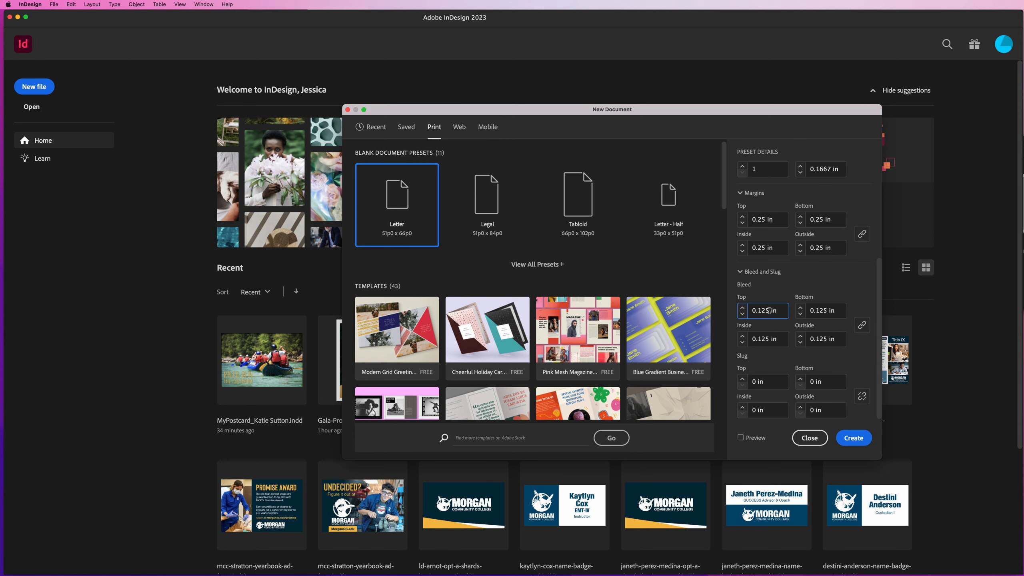
Turn off facing pages, set the page count to 2, and create the document
scroll(771, 311, "up", 5)
left_click(798, 260)
left_click_drag(751, 260, 713, 263)
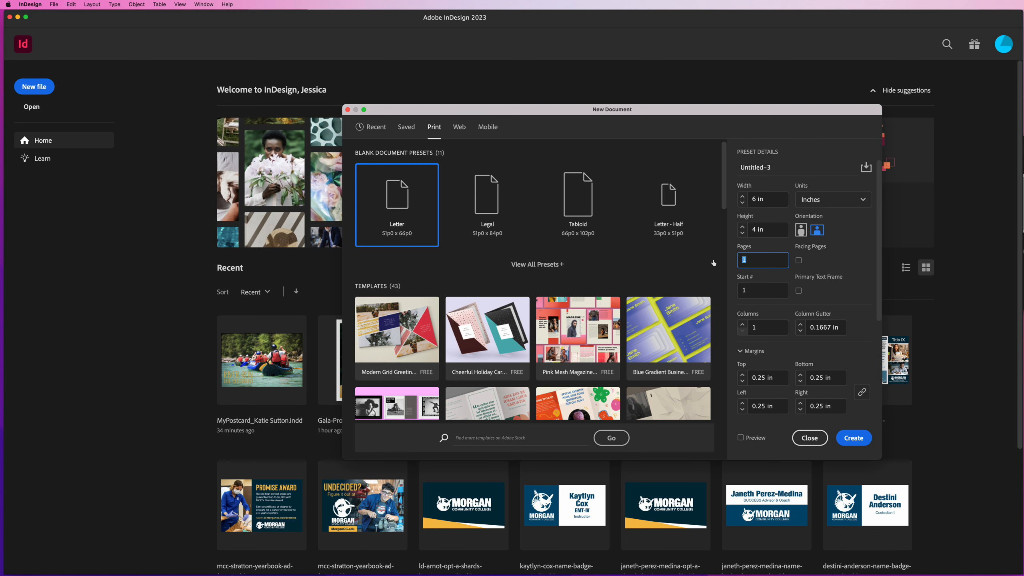
type("2")
left_click(853, 438)
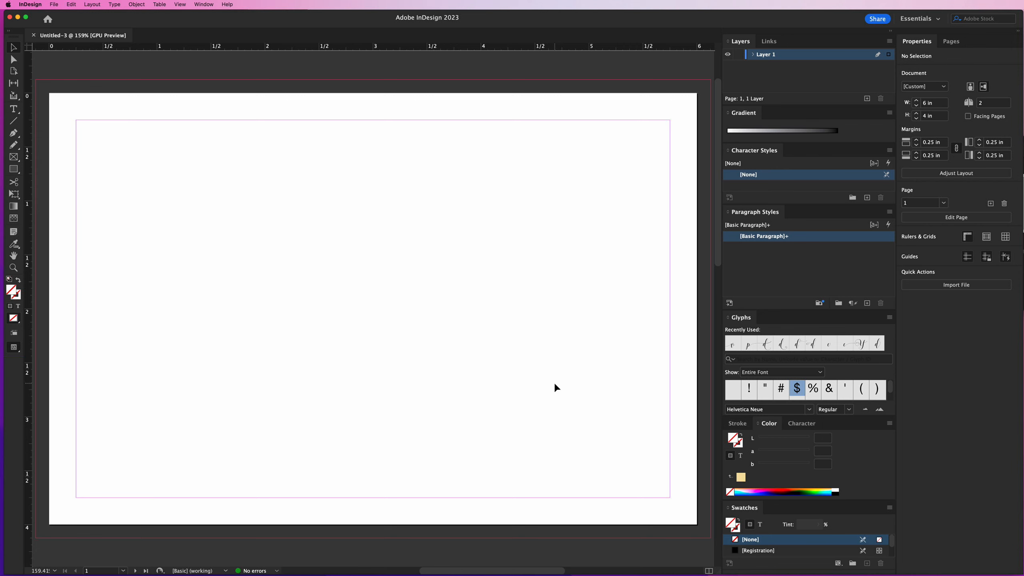
Examine both pages of the new document with their margin and bleed guides, ending on page 1
key("super+minus")
key("super+minus")
key("super+minus")
key("super+minus")
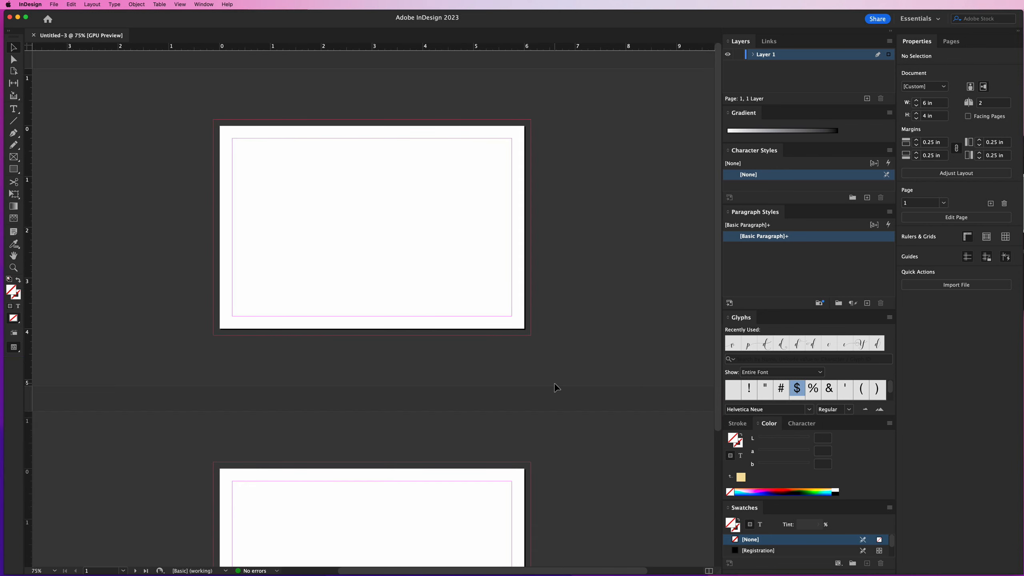
scroll(554, 387, "down", 8)
scroll(545, 387, "up", 6)
scroll(545, 386, "up", 2)
scroll(545, 386, "down", 8)
scroll(545, 386, "up", 8)
key("super+equal")
key("super+equal")
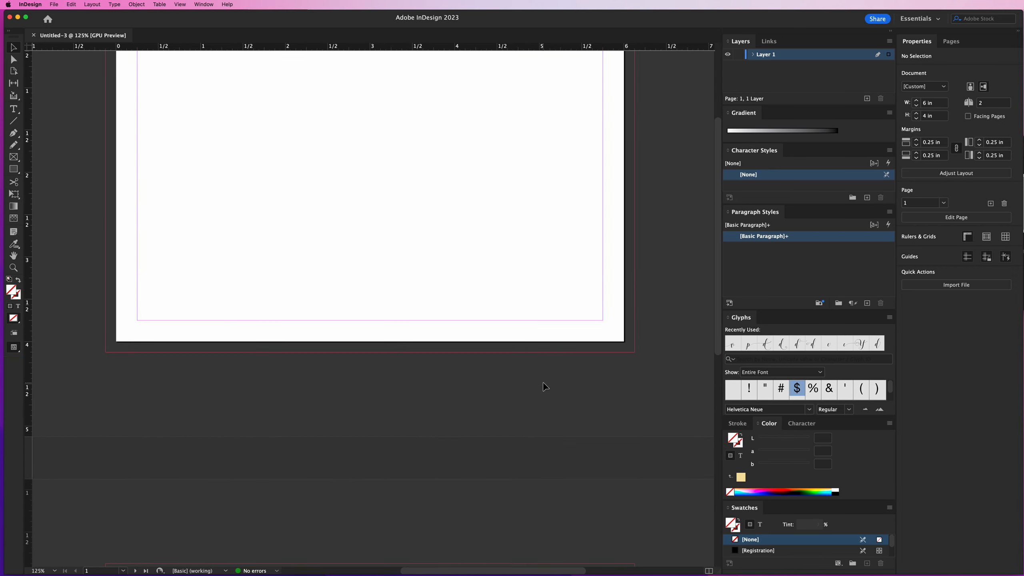
scroll(543, 384, "up", 5)
scroll(543, 384, "left", 3)
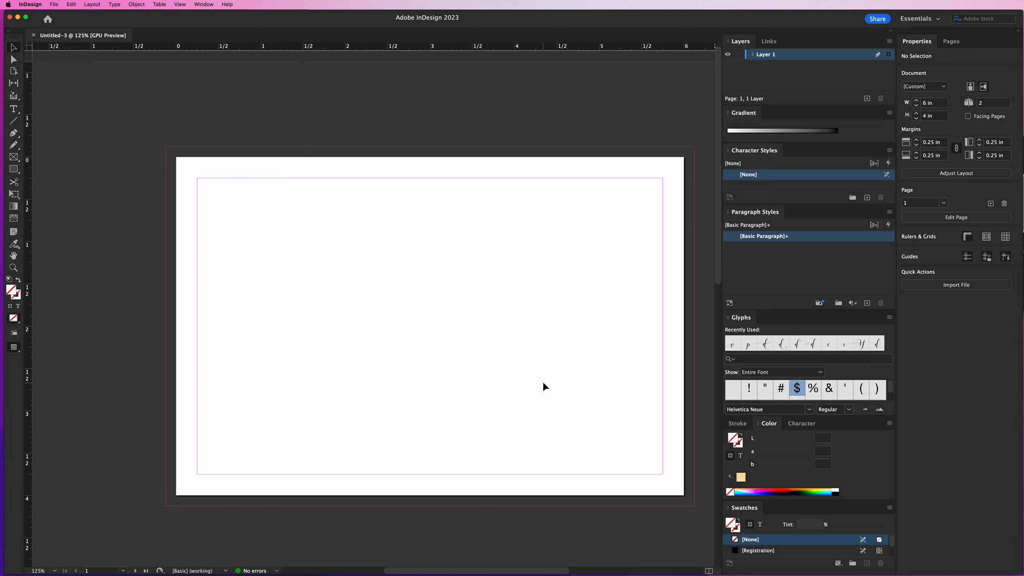
scroll(543, 384, "right", 2)
scroll(543, 386, "right", 1)
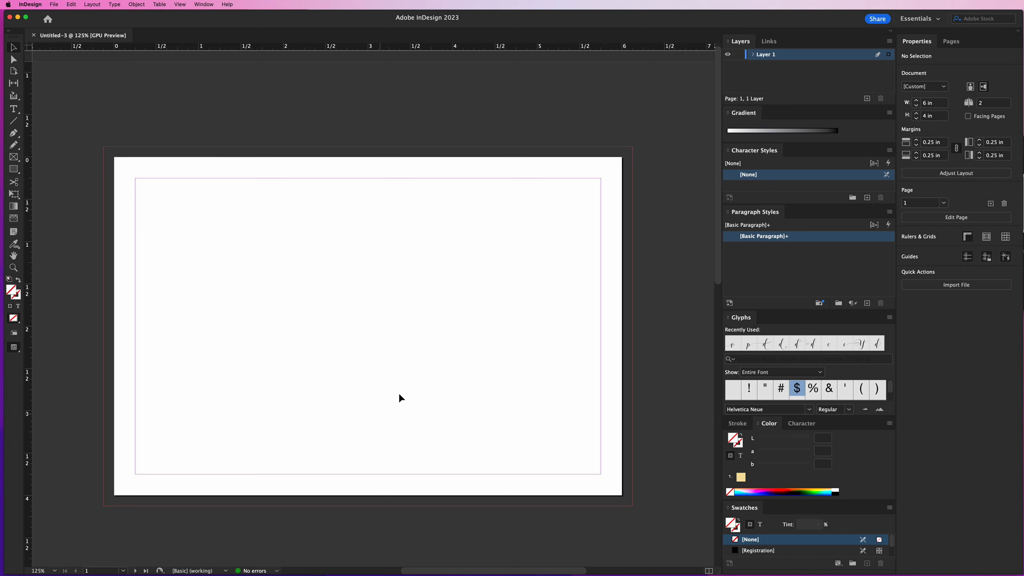
Switch to Finder, close the view options window, and move the postcard folder's window over the document's edge
key("super+Tab")
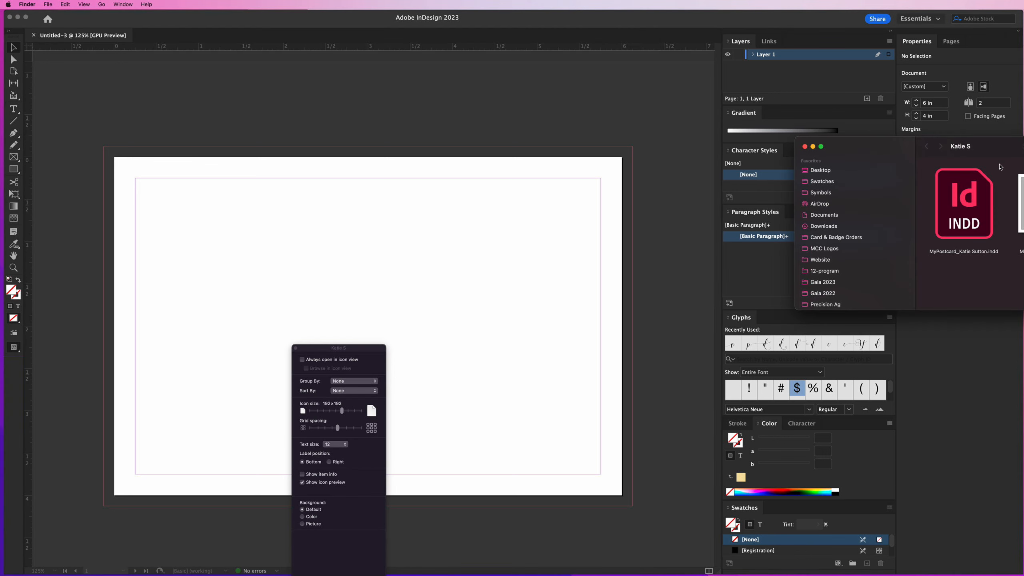
left_click_drag(999, 144, 714, 223)
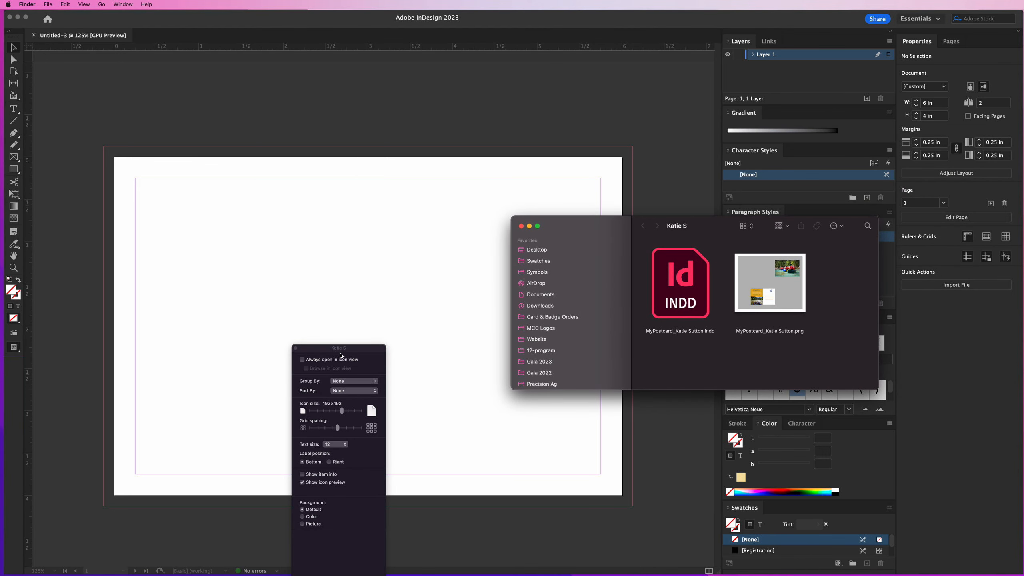
left_click(295, 348)
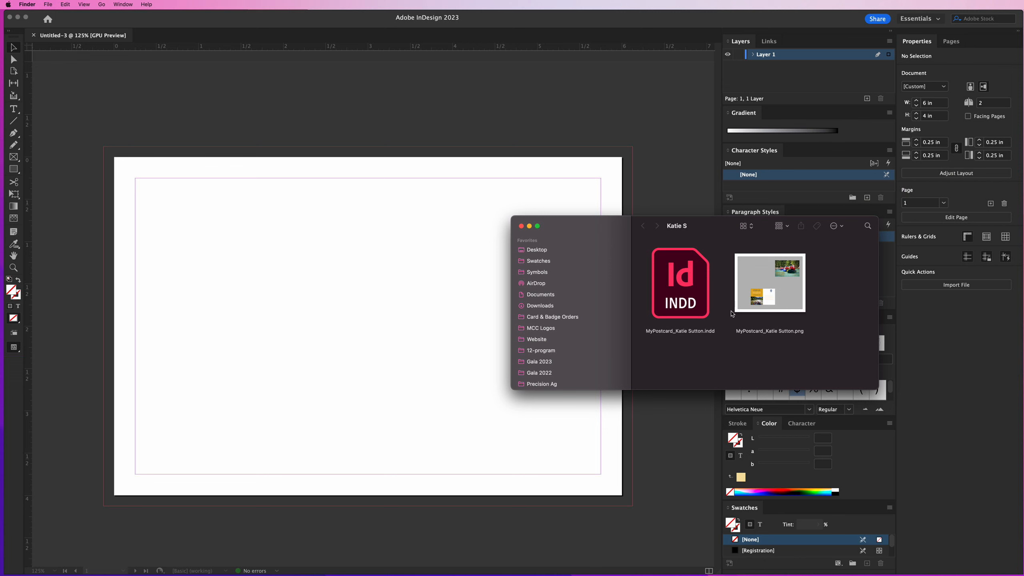
left_click_drag(723, 233, 843, 277)
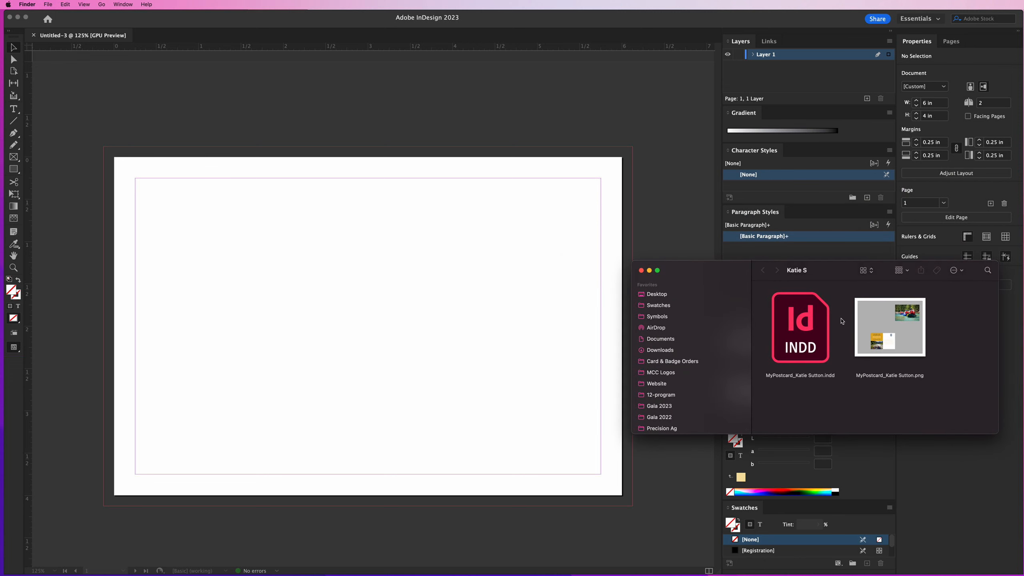
Open the finished postcard PNG in Preview, examine both sides of the card, and move the image window aside
left_click(804, 342)
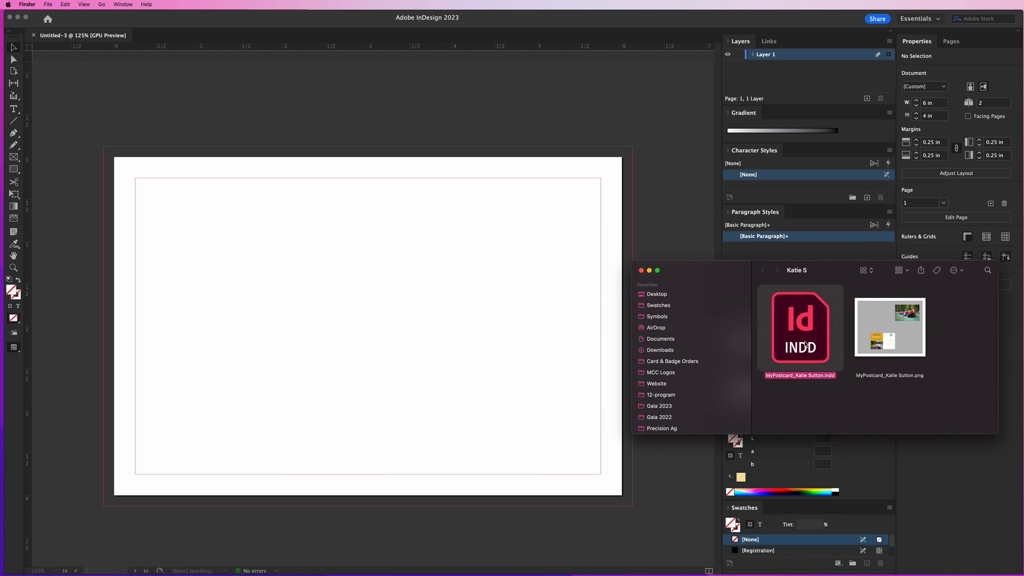
left_click(895, 339)
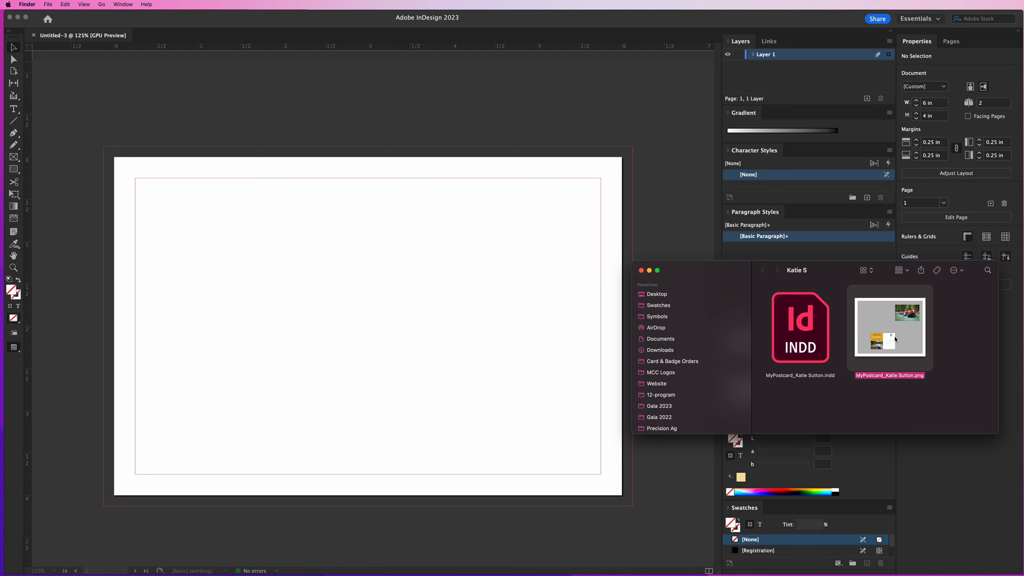
left_click_drag(726, 273, 878, 285)
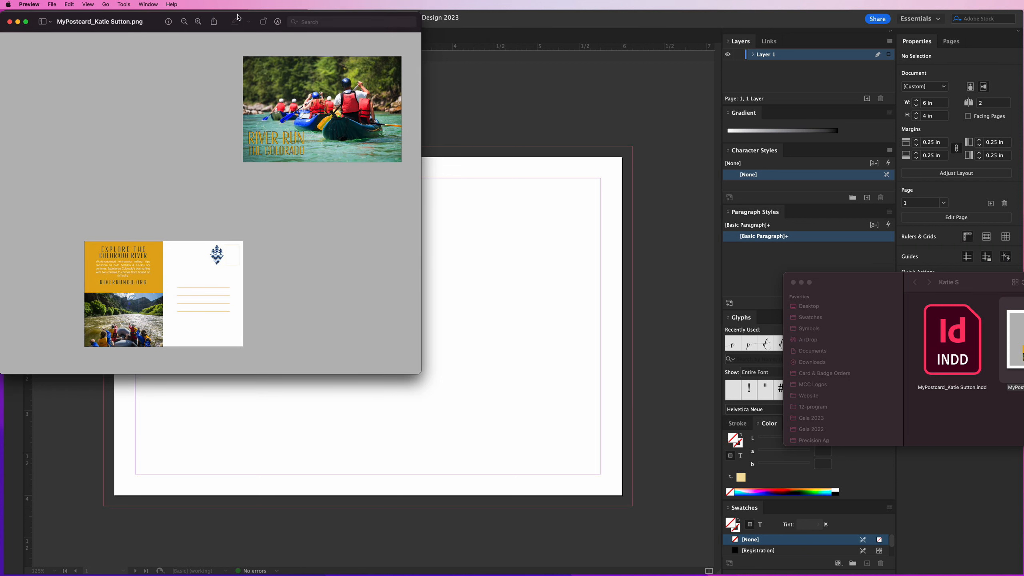
left_click_drag(236, 26, 609, 122)
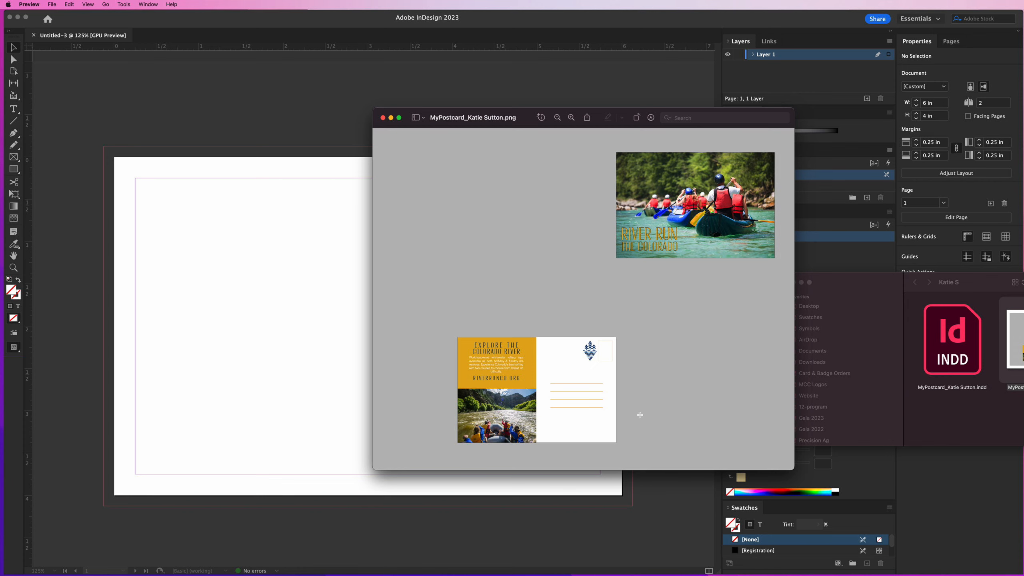
left_click_drag(513, 120, 878, 66)
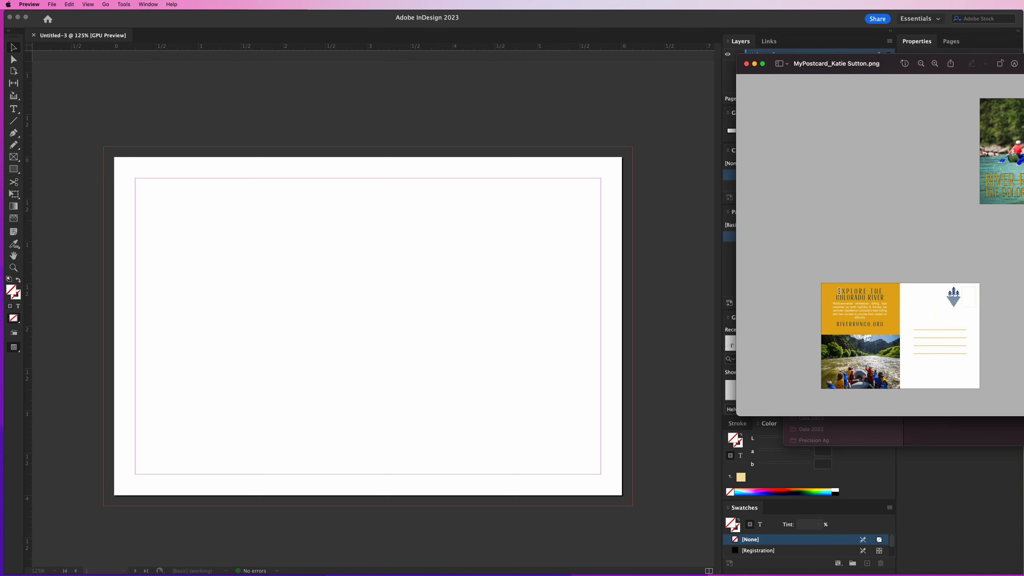
Open the postcard's InDesign file from its folder, accepting the missing links and skipping the missing fonts
left_click_drag(843, 297, 881, 297)
left_click(969, 431)
right_click(951, 364)
left_click(957, 368)
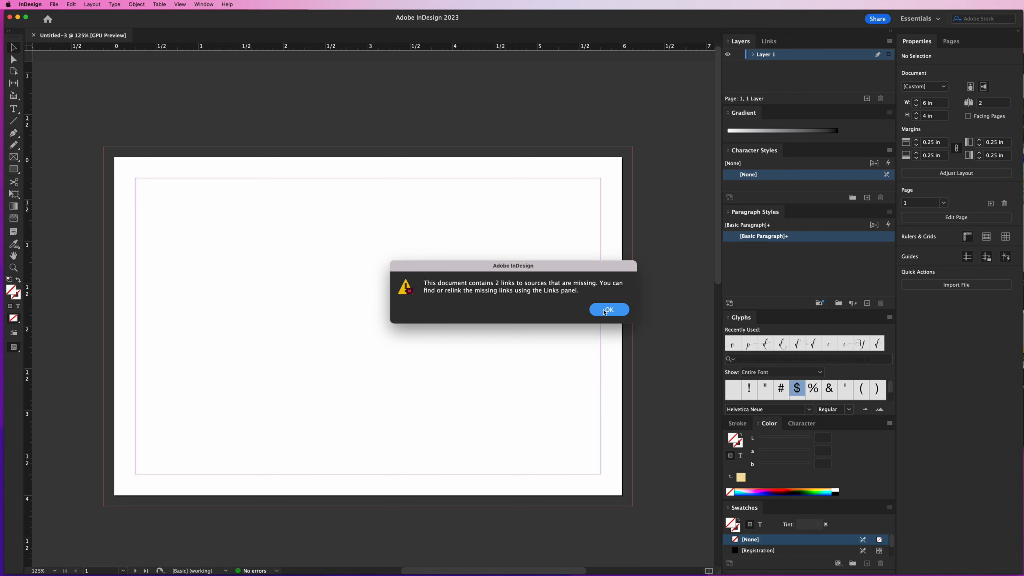
left_click(610, 309)
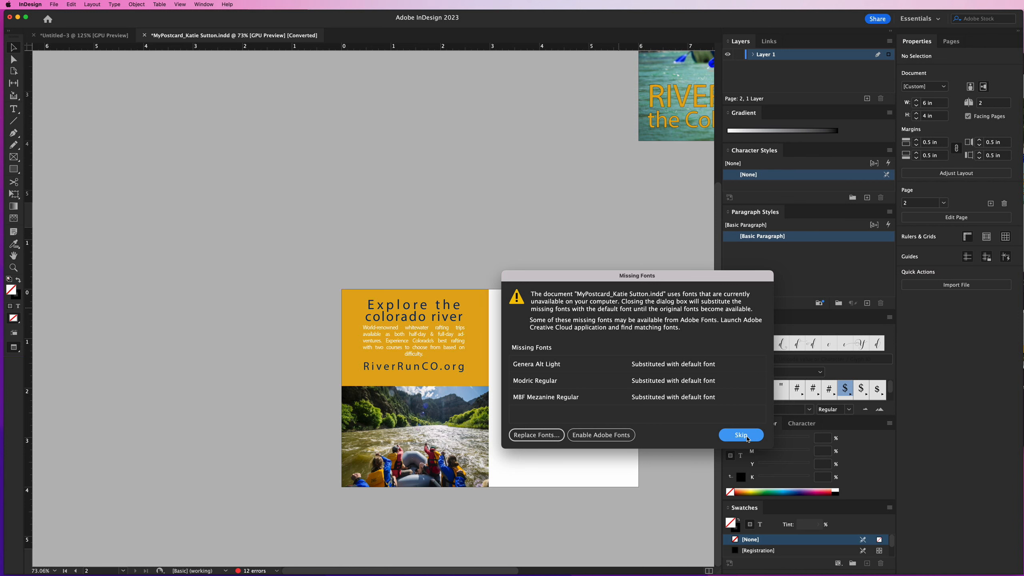
left_click(747, 438)
Bring the postcard PNG in Preview alongside the opened InDesign document and zoom in on it for comparison
scroll(619, 401, "right", 2)
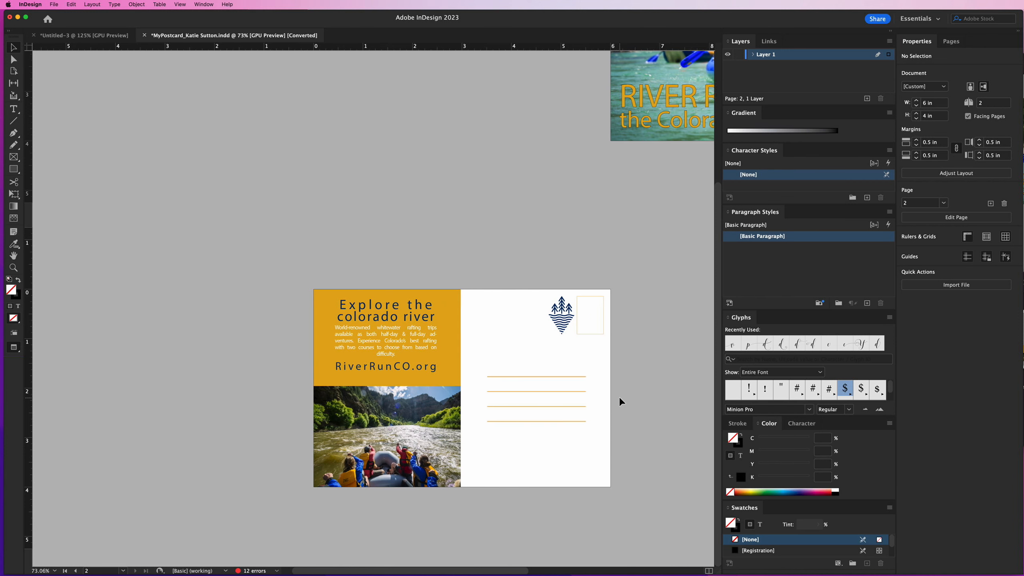
scroll(618, 400, "right", 2)
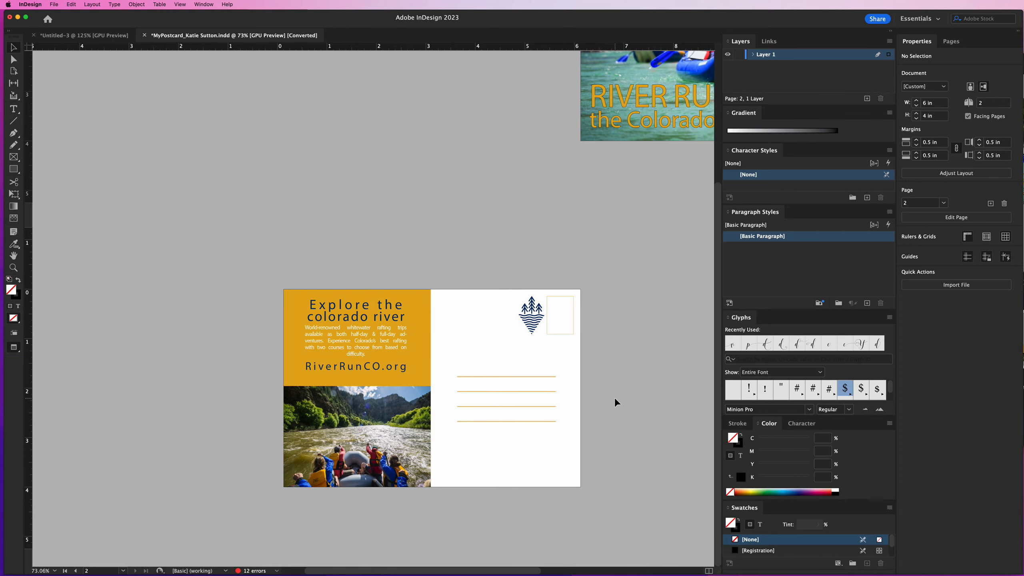
scroll(615, 402, "right", 3)
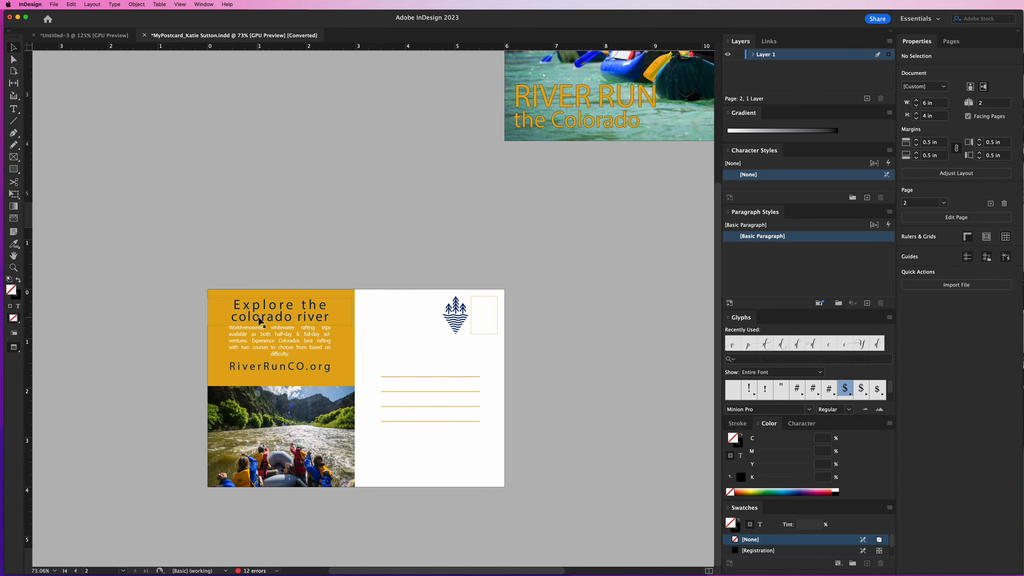
left_click(1023, 202)
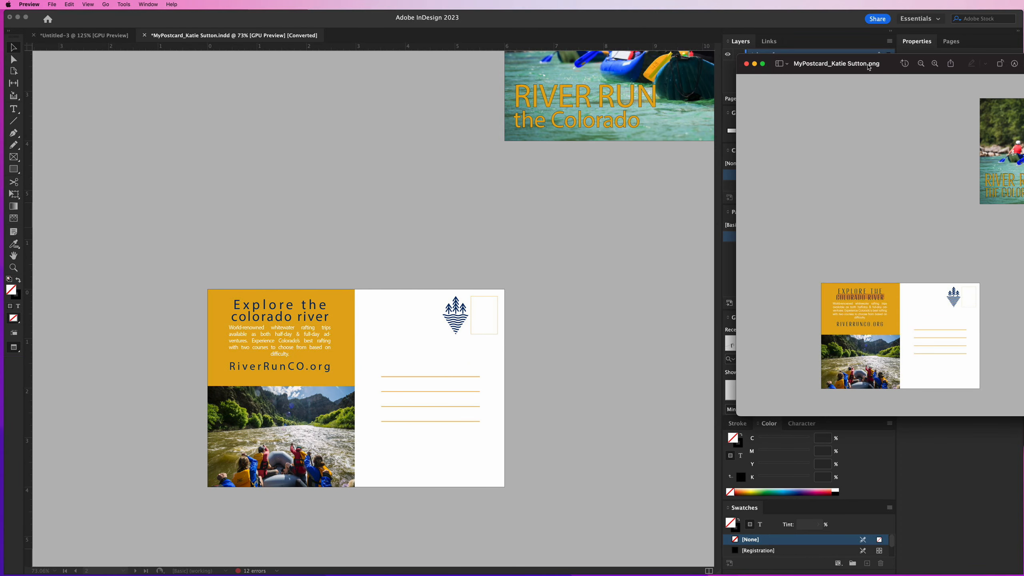
left_click_drag(868, 66, 474, 139)
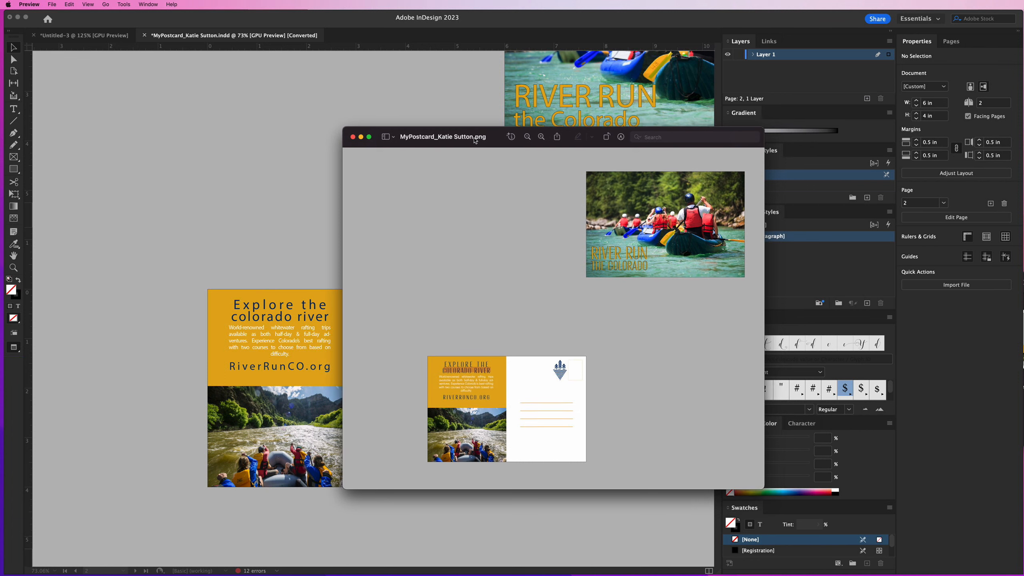
left_click(541, 137)
left_click(542, 138)
left_click(542, 138)
left_click_drag(494, 136, 580, 91)
Compare the lettering on the postcard's back in the PNG with the document's substituted fonts, and close the image
scroll(583, 283, "down", 4)
scroll(583, 283, "left", 5)
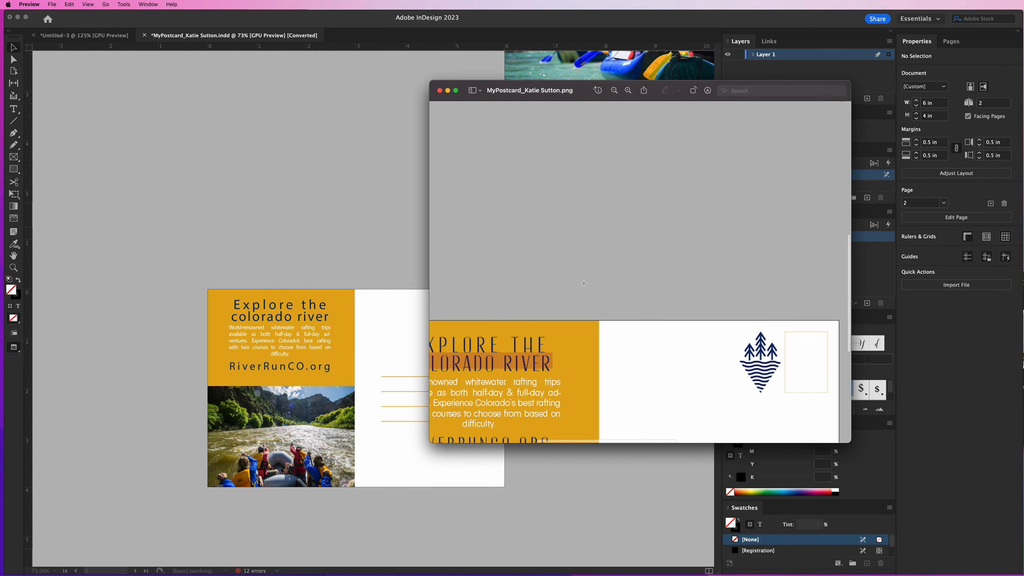
scroll(584, 283, "down", 3)
scroll(583, 284, "left", 4)
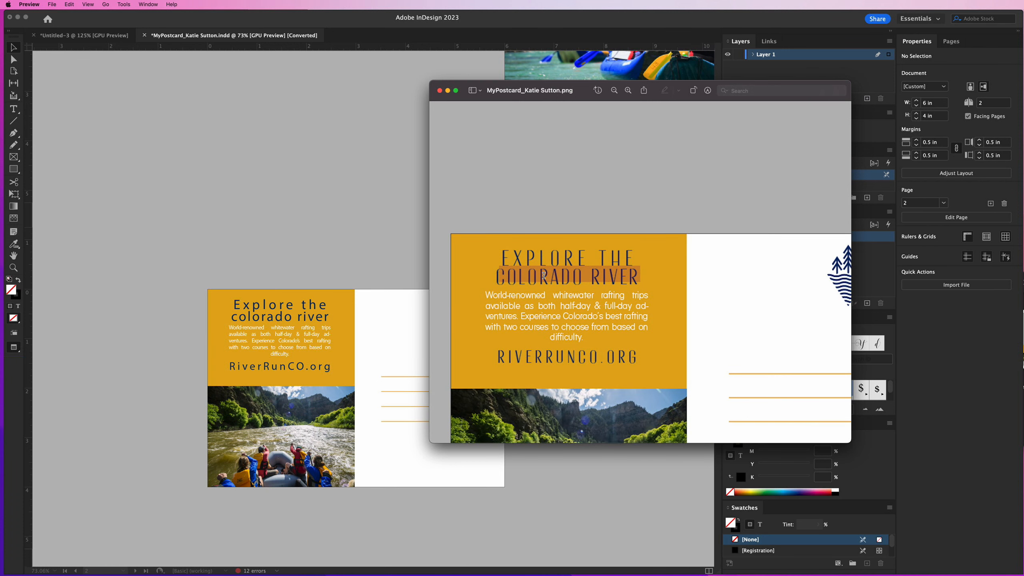
scroll(537, 282, "up", 1)
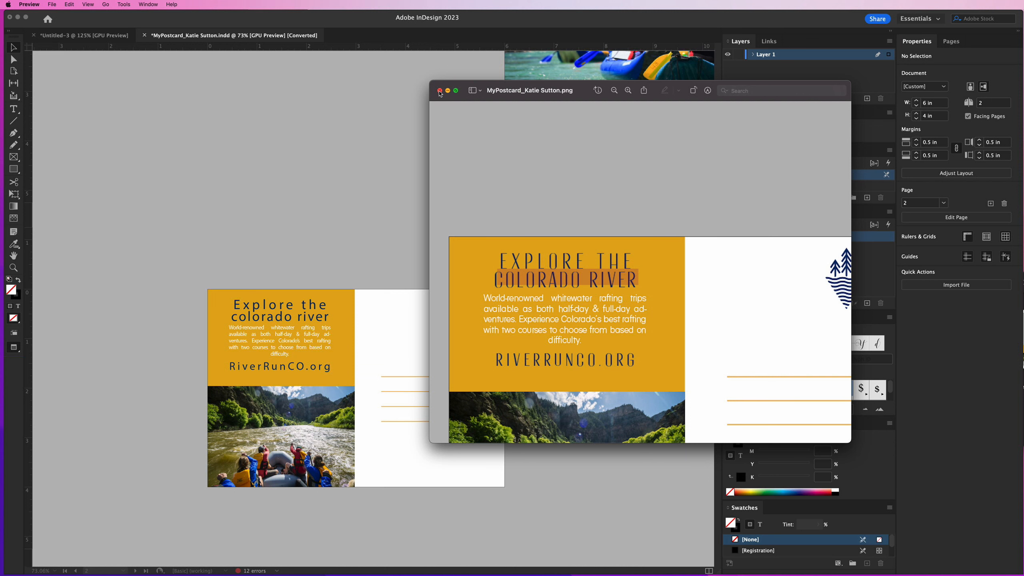
left_click(440, 93)
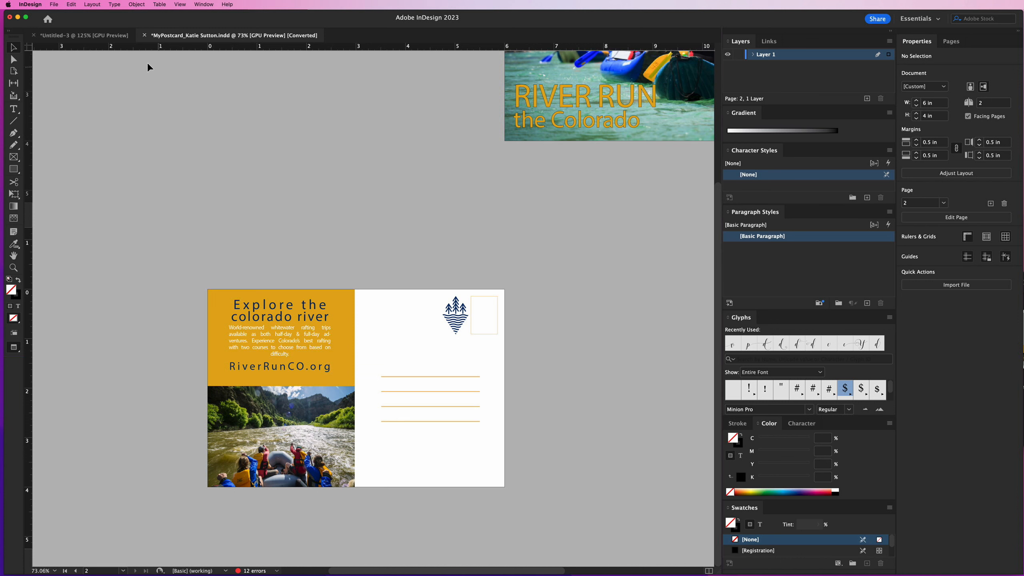
Review the file formats offered for exporting the postcard and leave the Export dialog without exporting
left_click(53, 4)
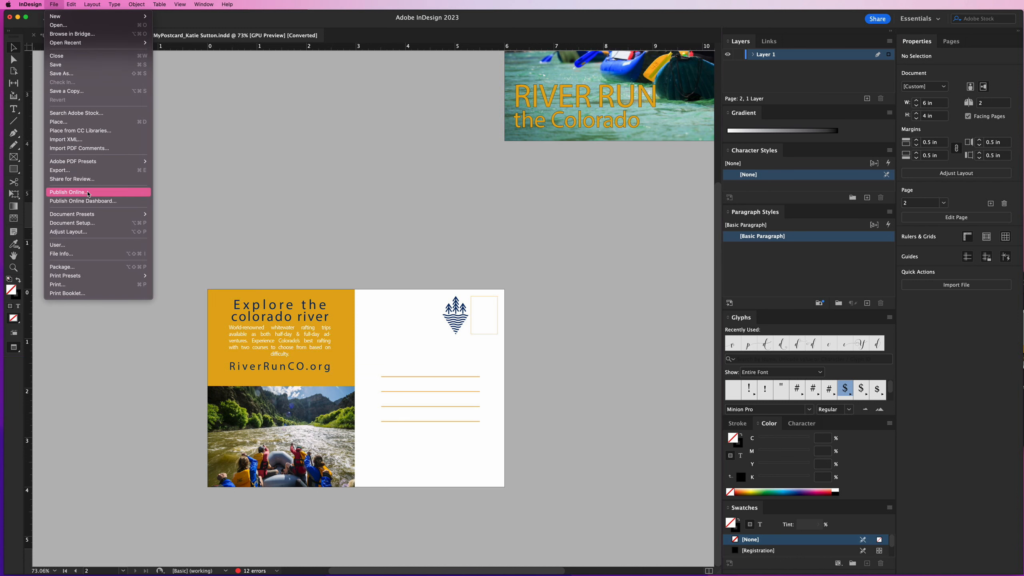
left_click(76, 170)
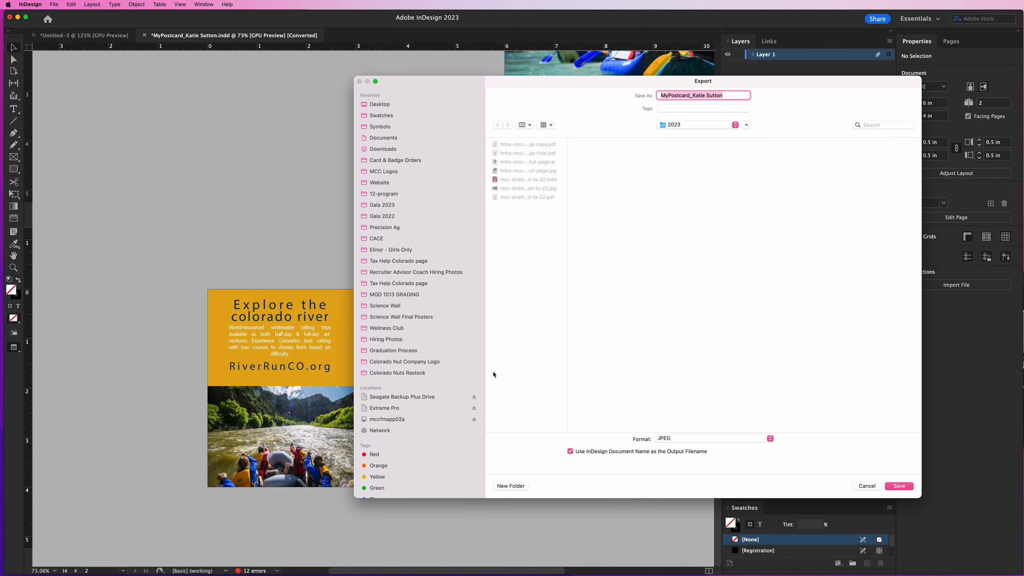
left_click(668, 441)
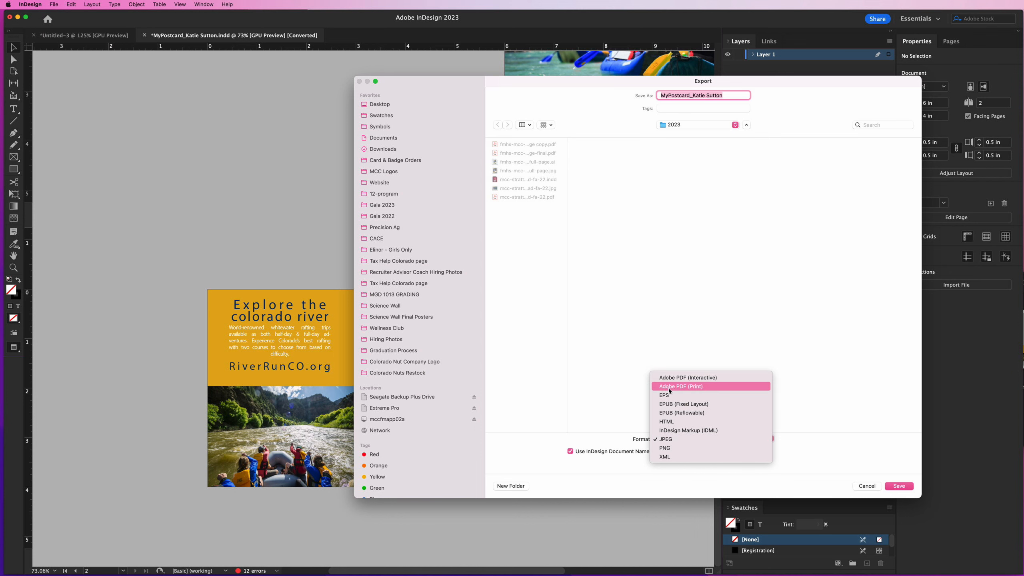
left_click(899, 485)
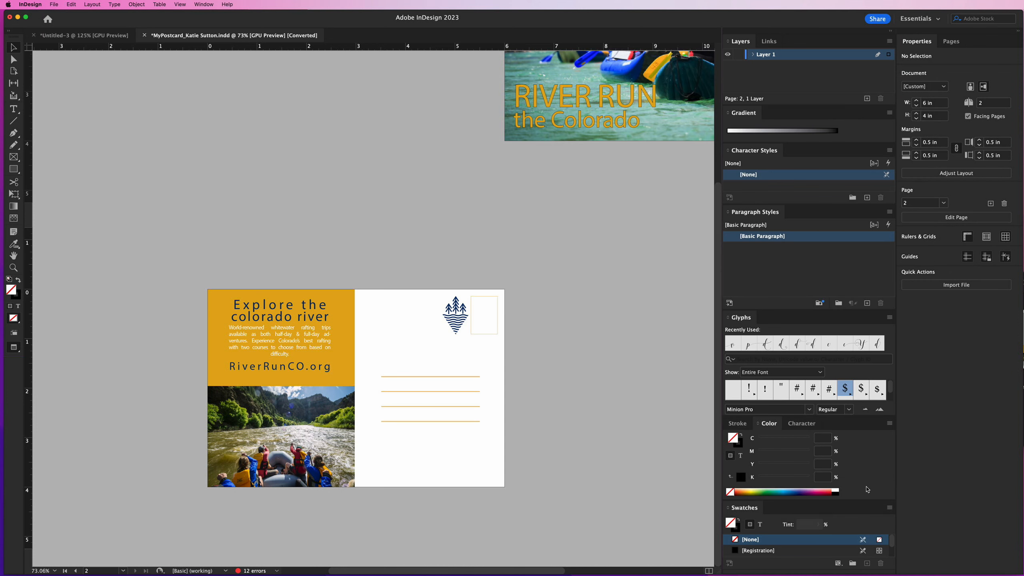
Examine the postcard's front on page 1 in both Preview and Normal screen modes
scroll(556, 403, "right", 3)
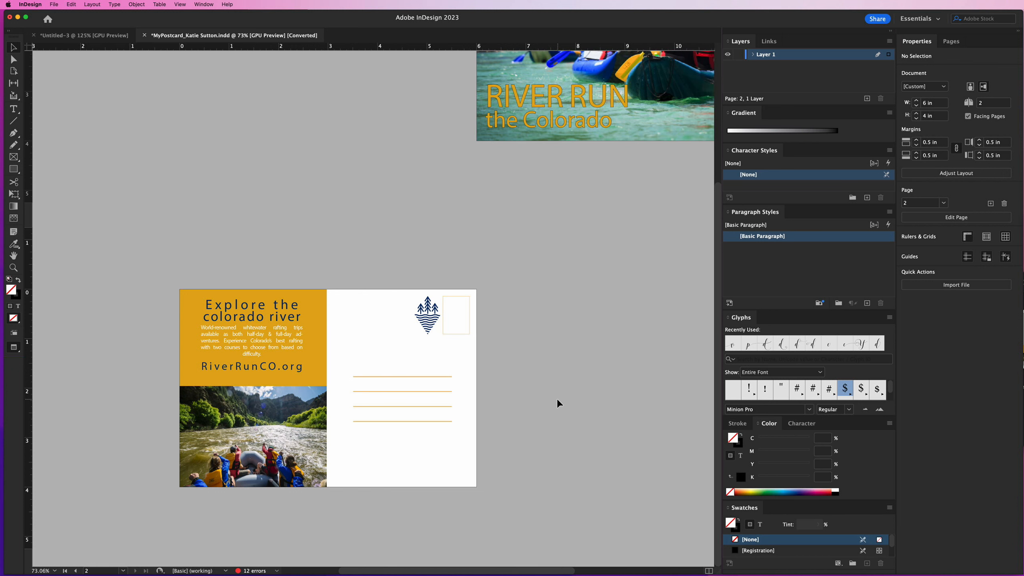
scroll(556, 403, "up", 5)
scroll(556, 404, "right", 4)
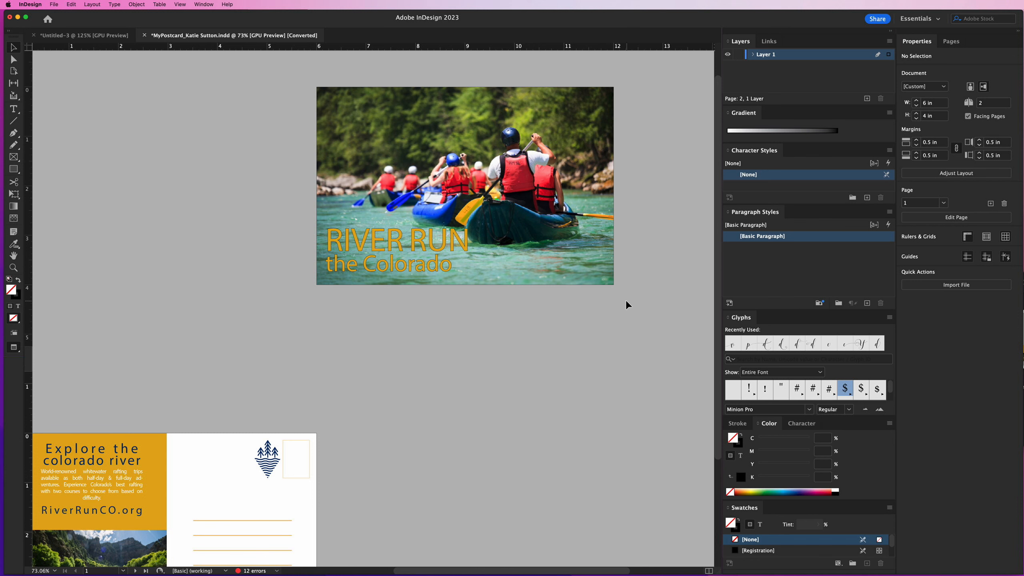
key("w")
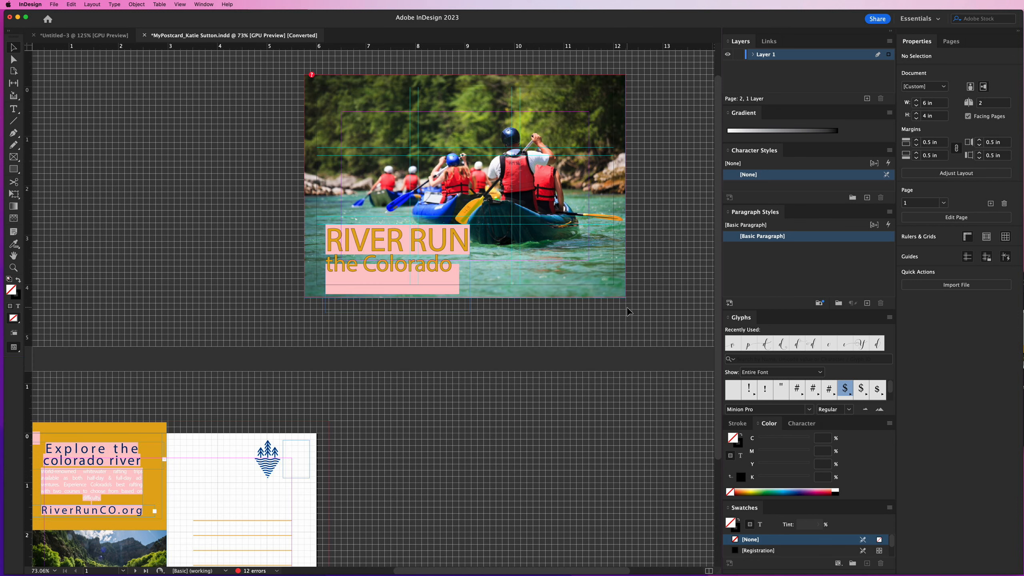
key("w")
key("w")
key("w")
key("w")
key("w")
key("w")
Show the postcard in Normal screen mode and hide the document grid
key("w")
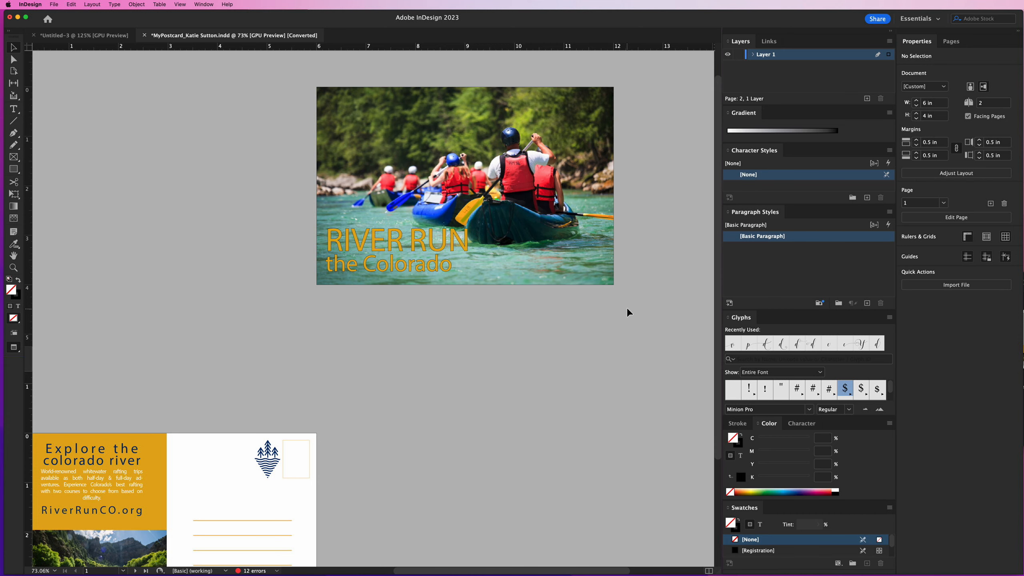
key("w")
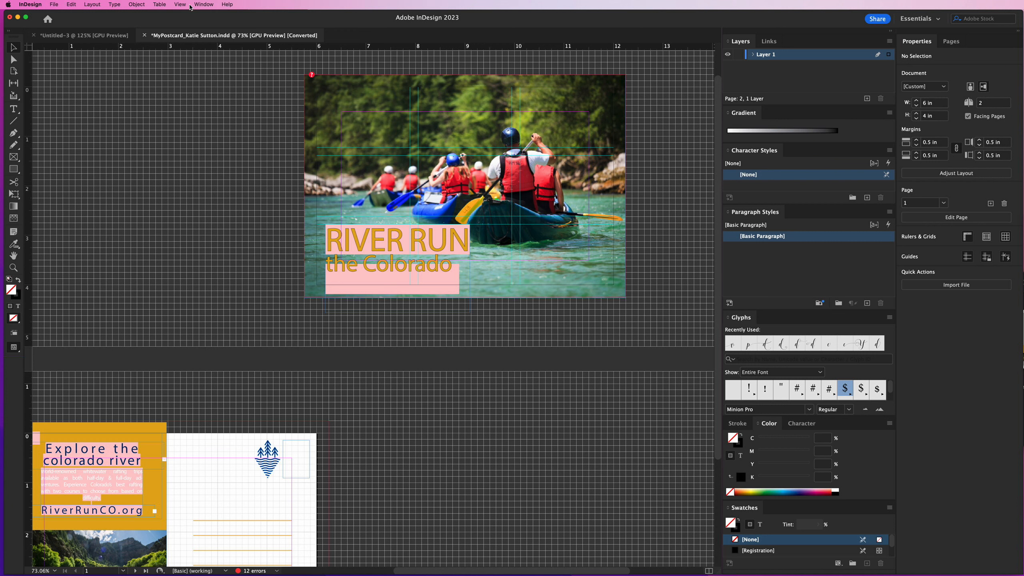
left_click(181, 5)
mouse_move(219, 188)
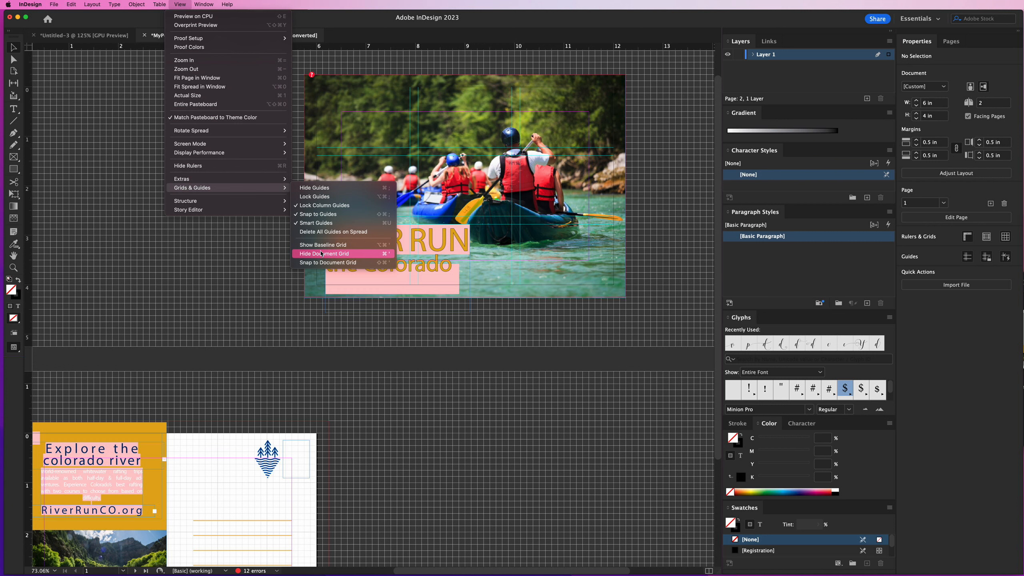
left_click(321, 253)
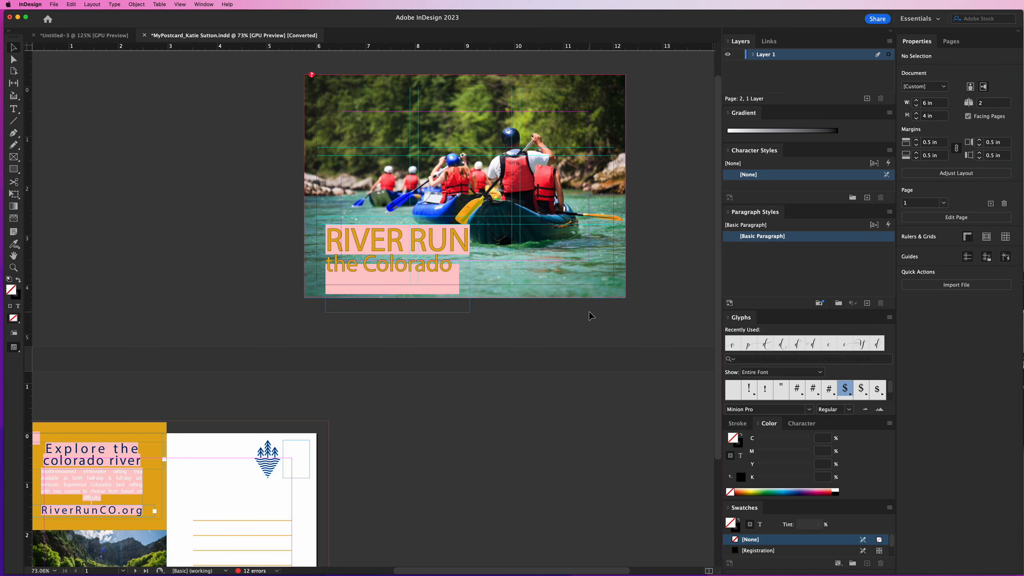
Examine the margins, guides and bleed on both postcard pages, ending with page 1 at 125% zoom
scroll(562, 215, "down", 5)
scroll(563, 215, "left", 5)
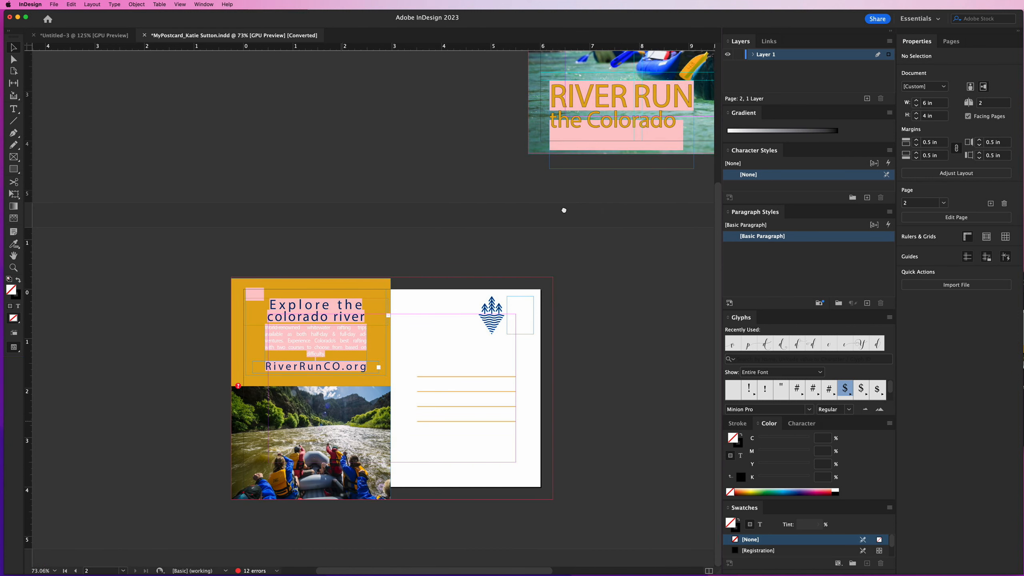
scroll(542, 263, "right", 3)
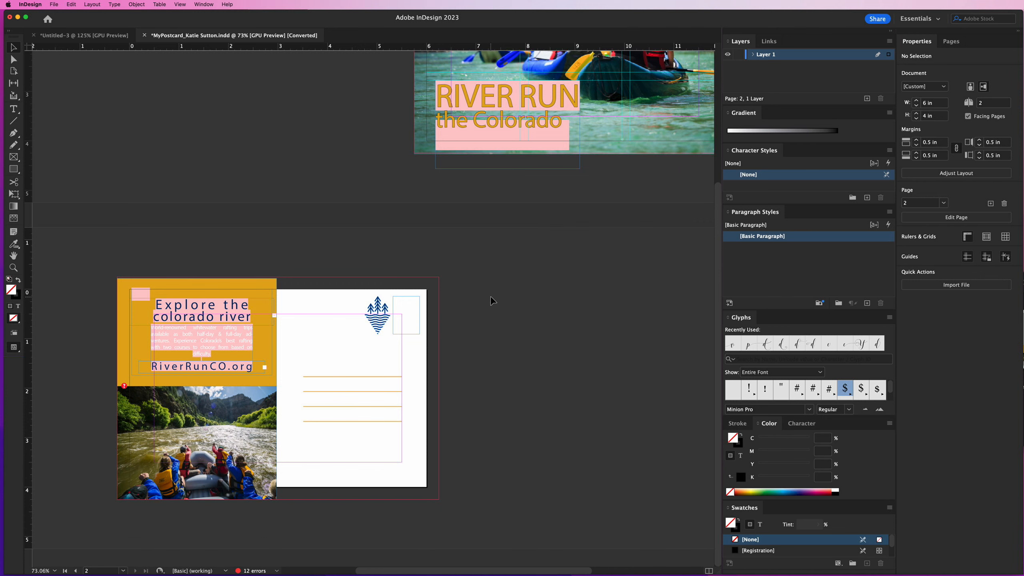
left_click_drag(650, 162, 463, 344)
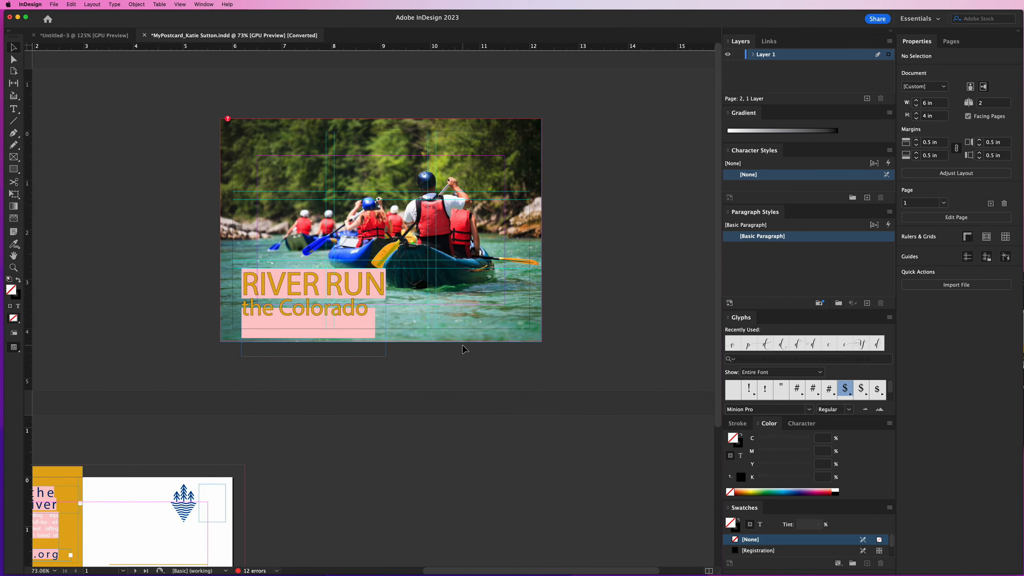
key("super+equal")
key("super+equal")
key("super+equal")
left_click_drag(462, 237, 479, 353)
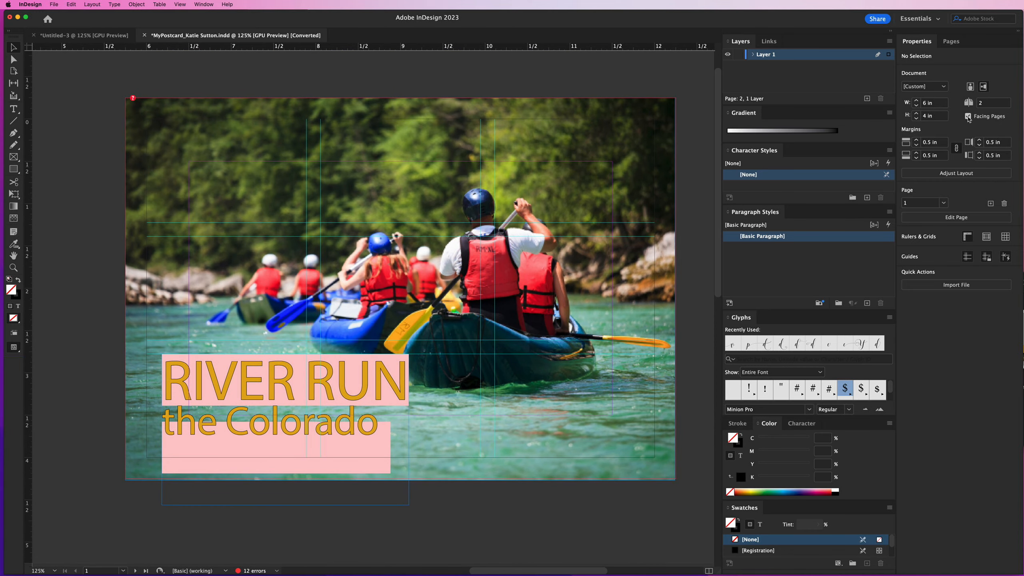
Turn off facing pages for the postcard document and check both pages at 100% zoom
left_click(968, 116)
scroll(407, 229, "left", 5)
scroll(406, 231, "right", 2)
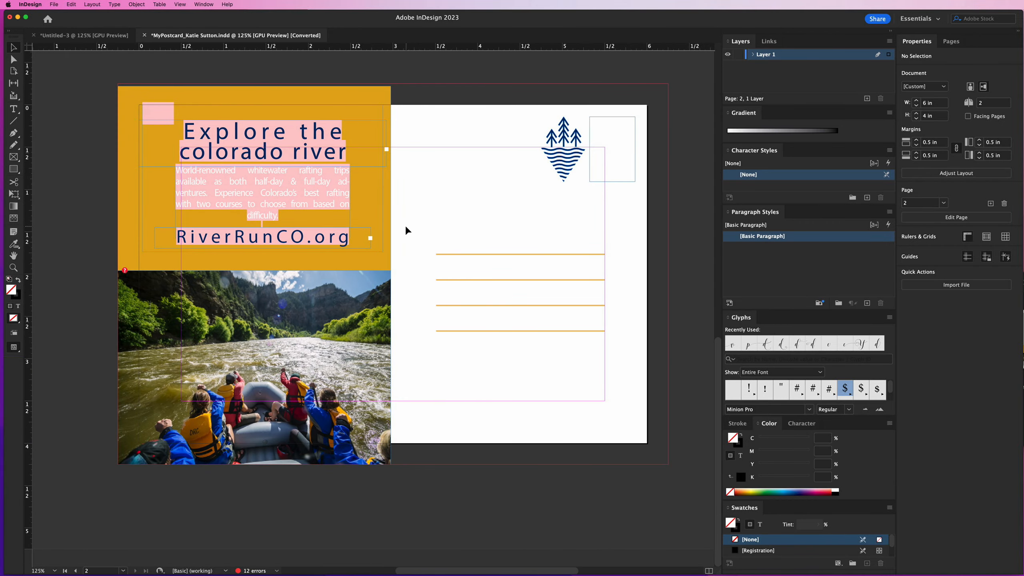
scroll(409, 231, "left", 1)
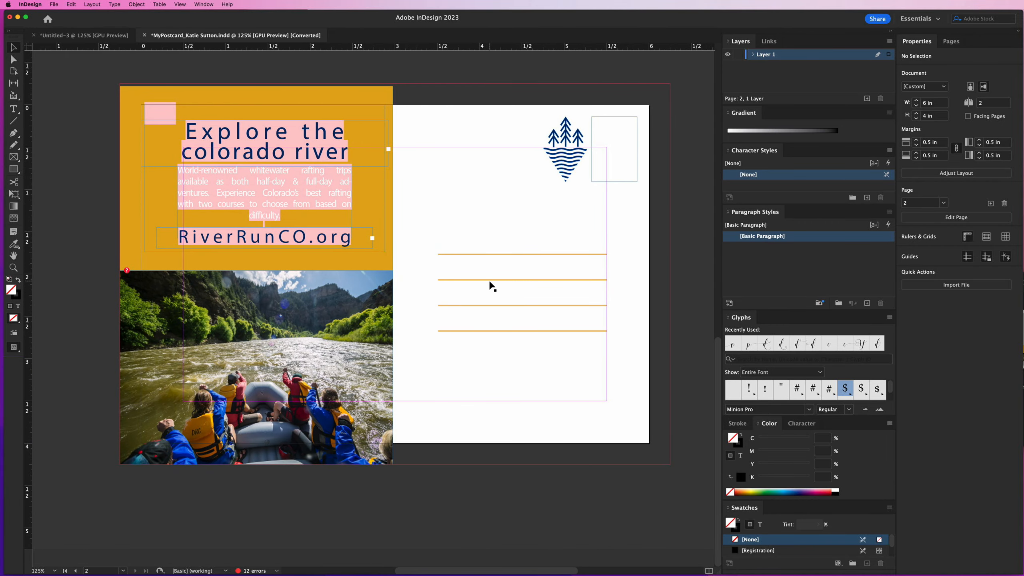
key("super+minus")
scroll(490, 282, "up", 10)
scroll(490, 282, "down", 10)
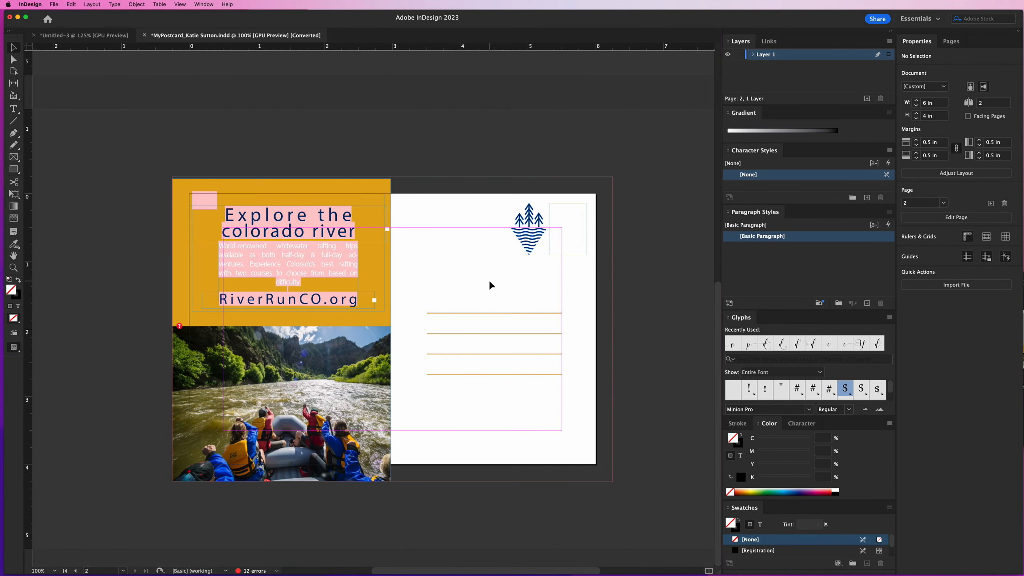
scroll(490, 285, "up", 8)
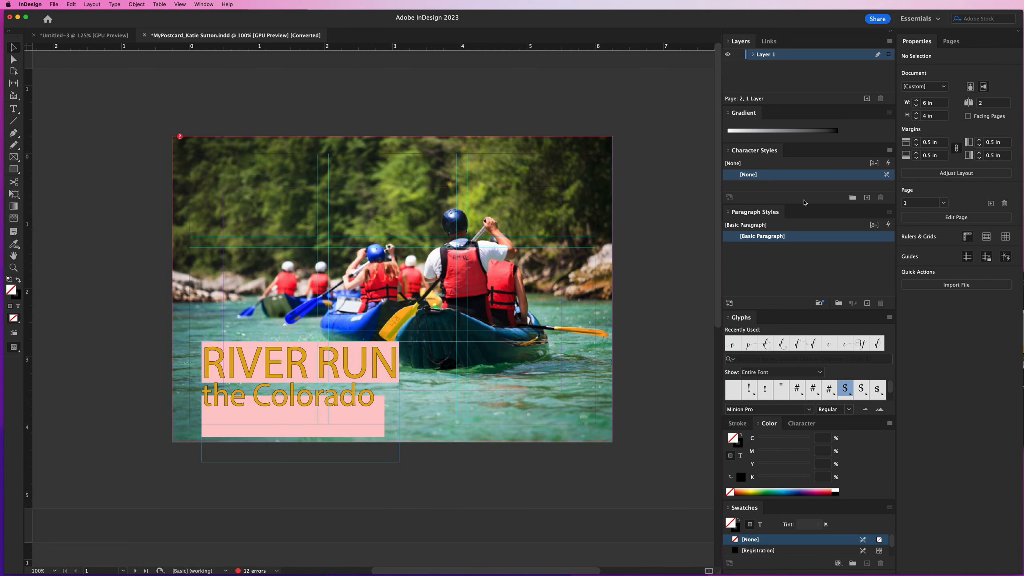
Switch to Chrome, view the autumn mountain photo among Unsplash's colorado results, close it and return to InDesign
left_click(434, 281)
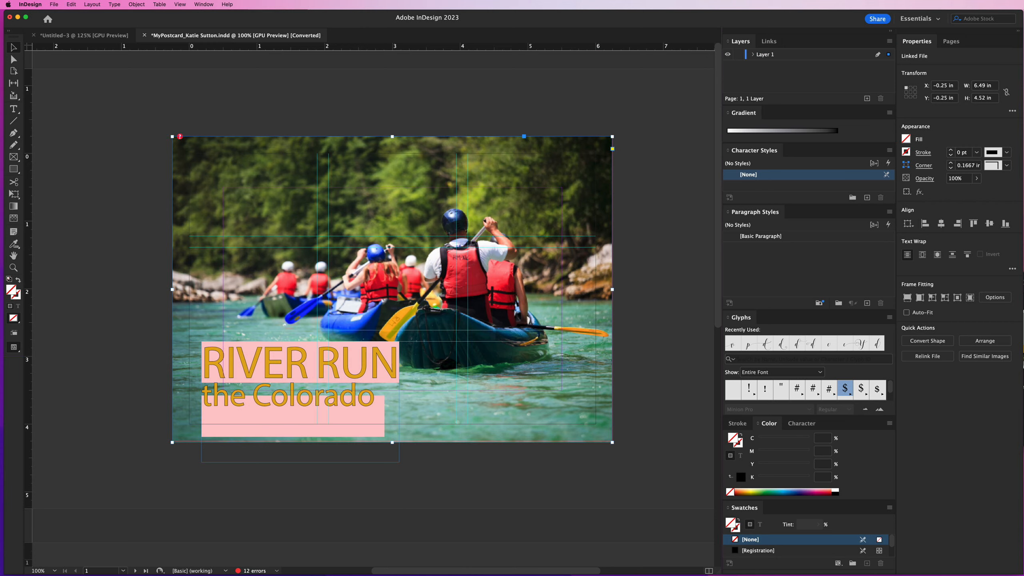
left_click(766, 575)
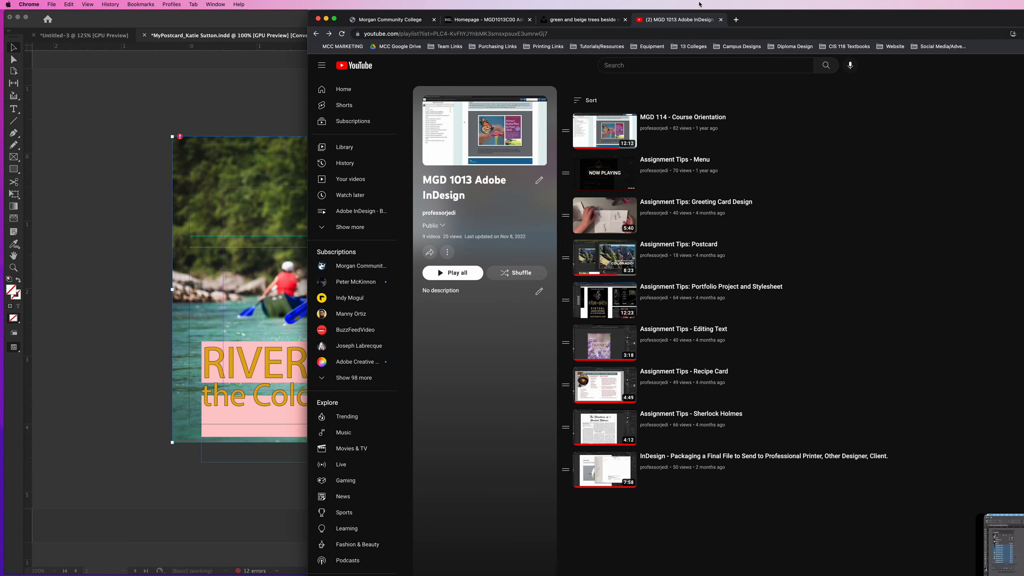
left_click(581, 22)
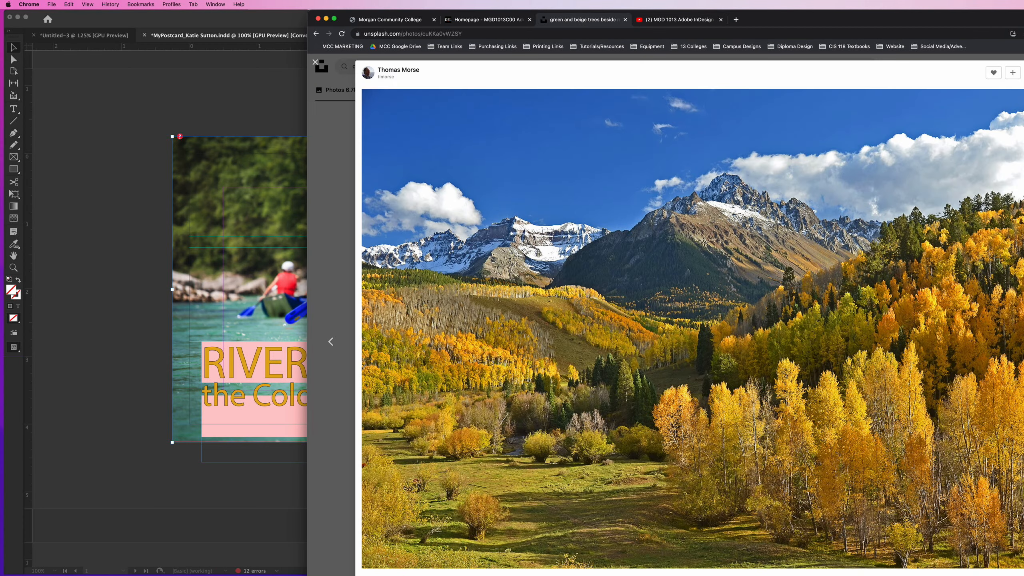
key("Escape")
left_click_drag(976, 22, 727, 22)
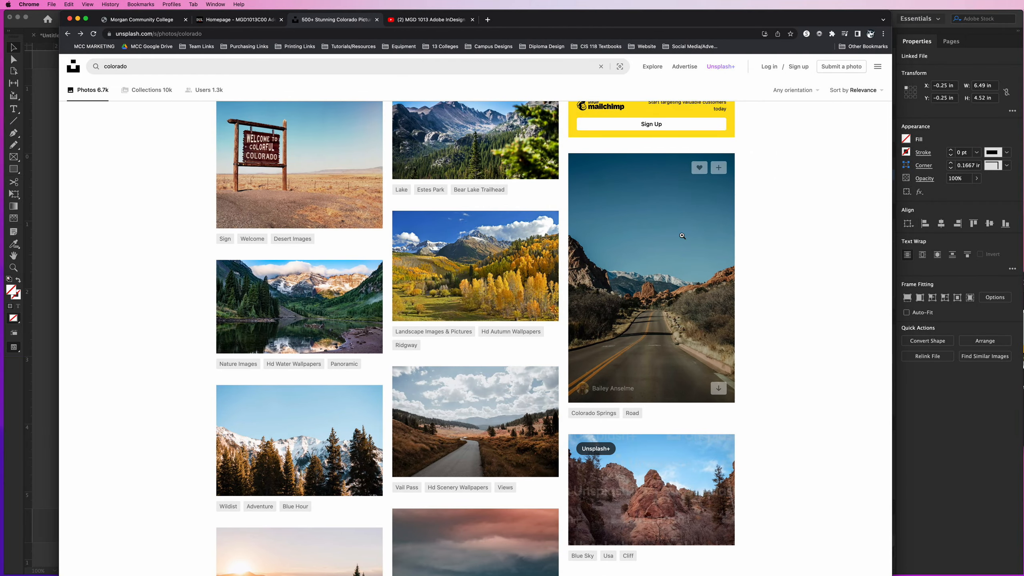
scroll(476, 323, "up", 3)
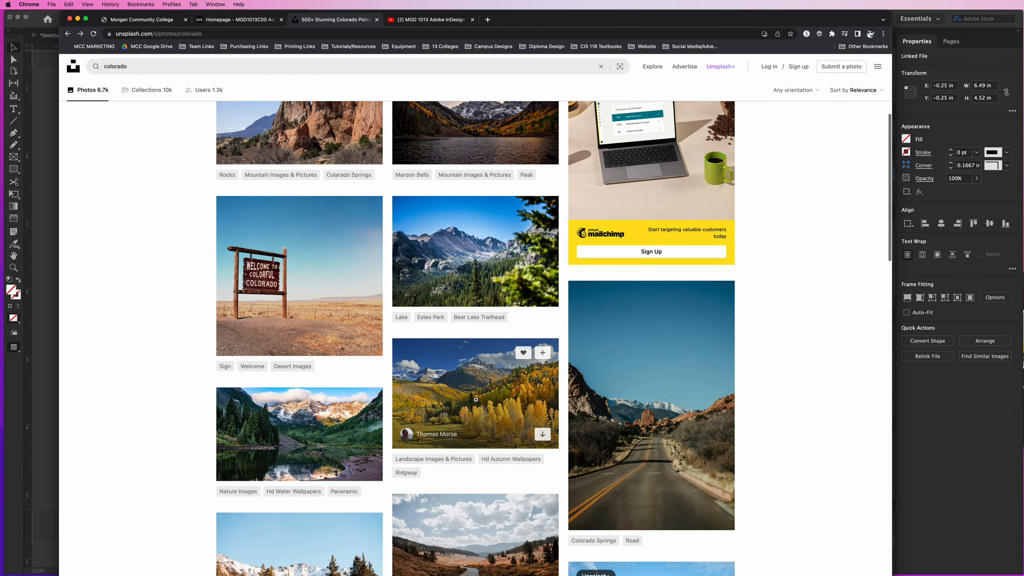
left_click(464, 397)
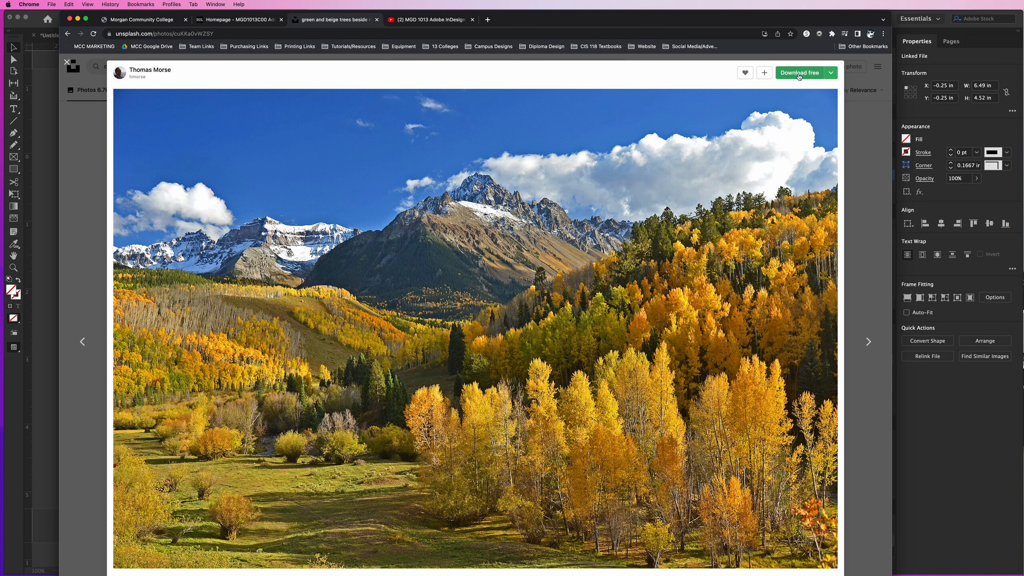
left_click(863, 130)
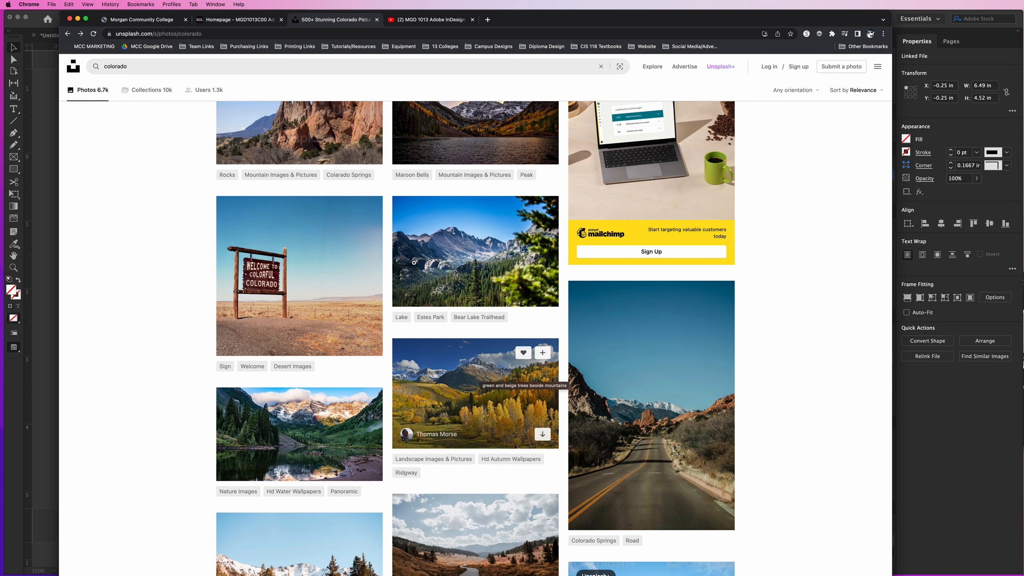
left_click(78, 18)
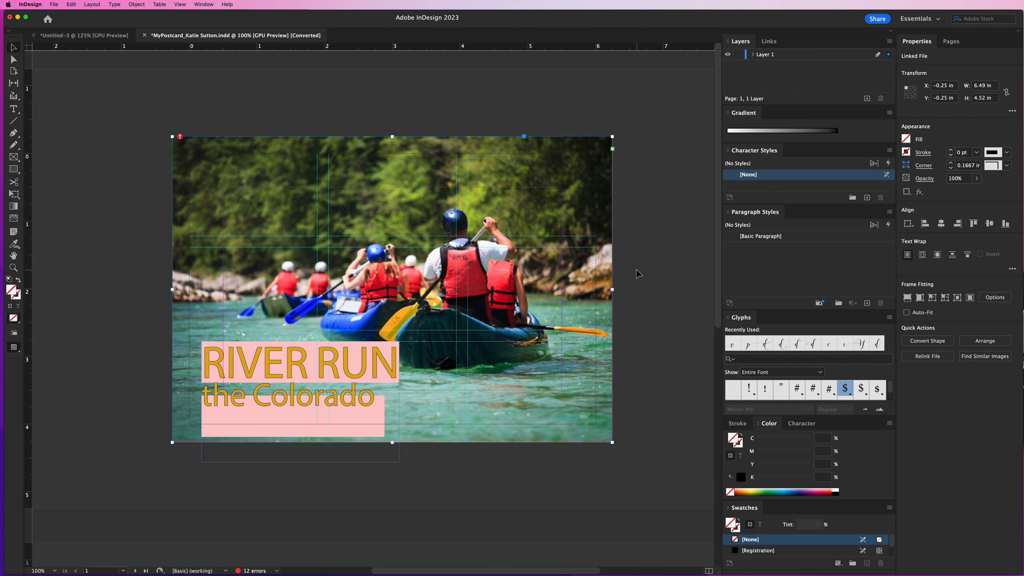
Compare the photos and text on the postcard's front and back in Normal screen mode
scroll(639, 274, "down", 10)
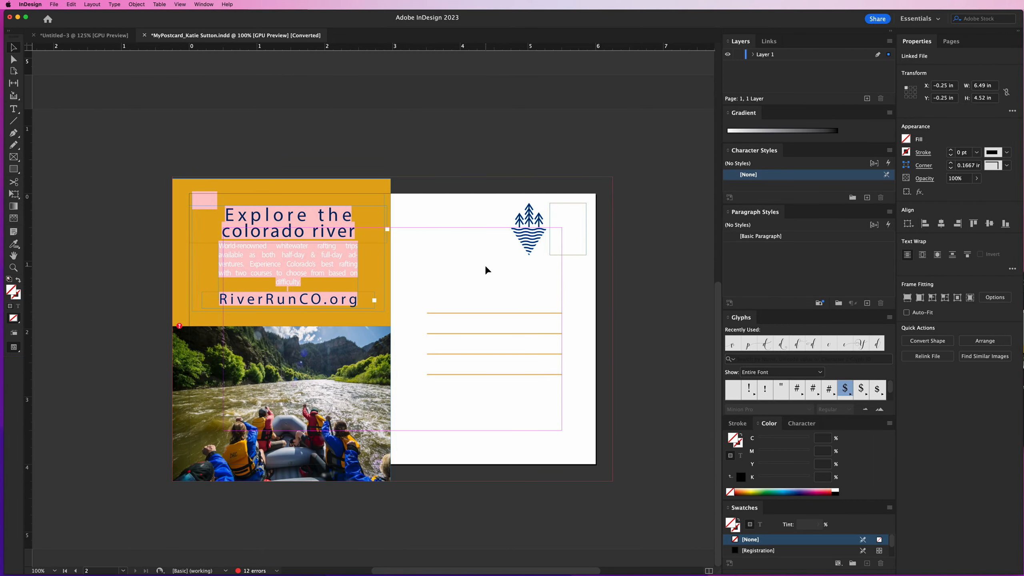
scroll(485, 267, "up", 6)
scroll(480, 313, "down", 1)
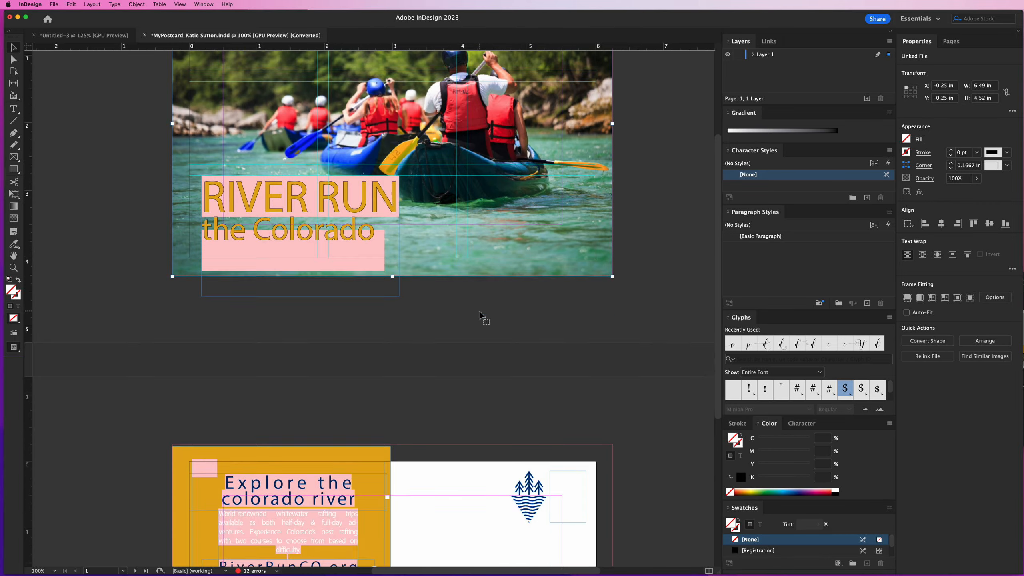
scroll(479, 317, "down", 5)
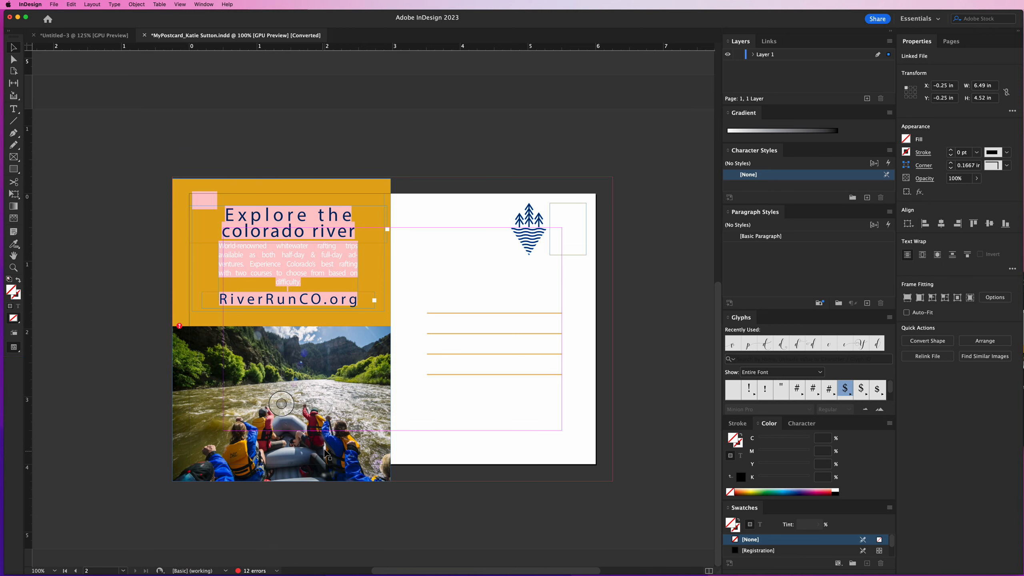
scroll(327, 451, "up", 10)
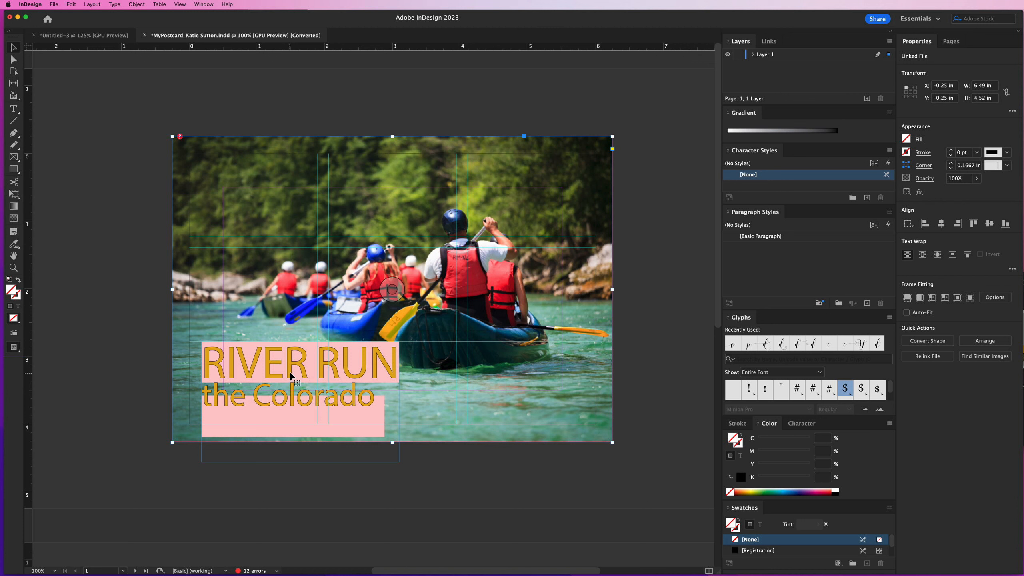
Try moving the front rafting photo away from the bleed edges, and put it back at X -0.25 in, Y -0.25 in
left_click_drag(283, 378, 432, 346)
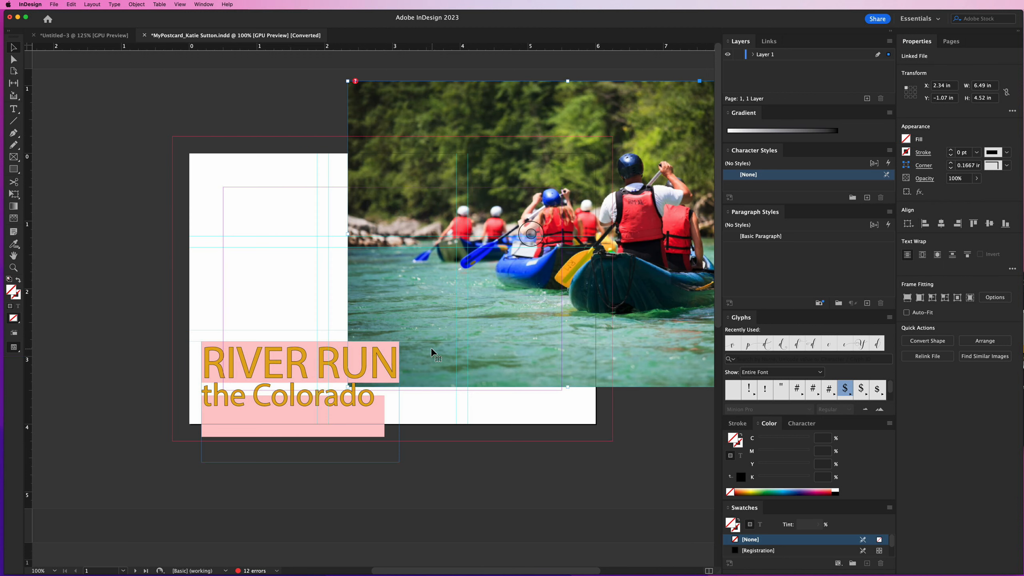
key("super+z")
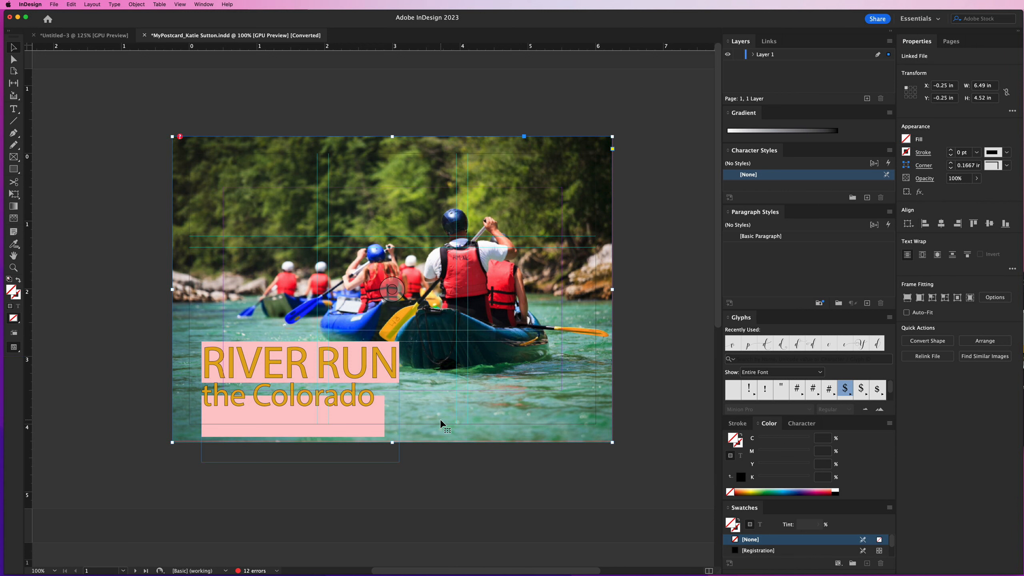
left_click(635, 300)
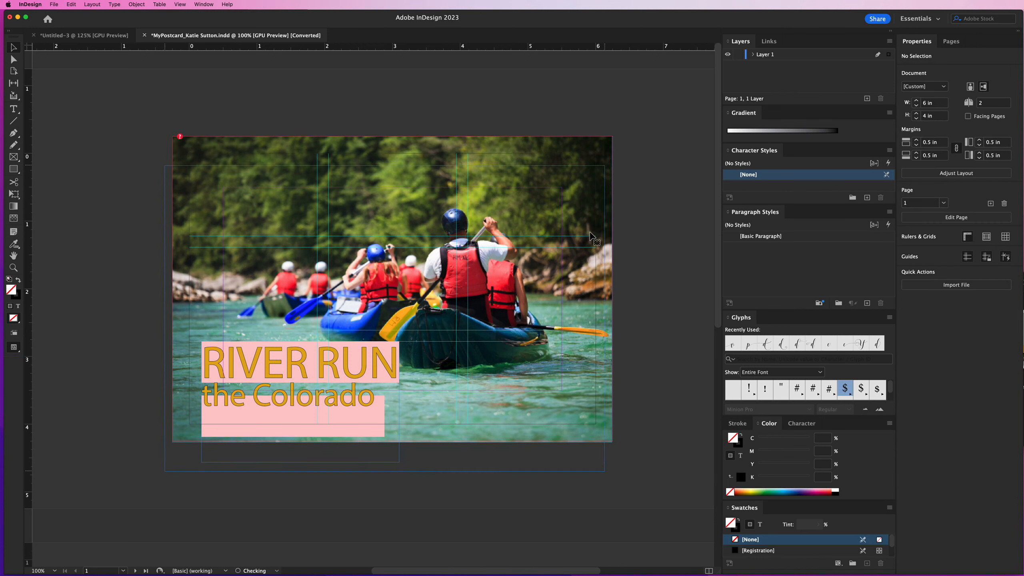
left_click(590, 236)
scroll(597, 202, "left", 1)
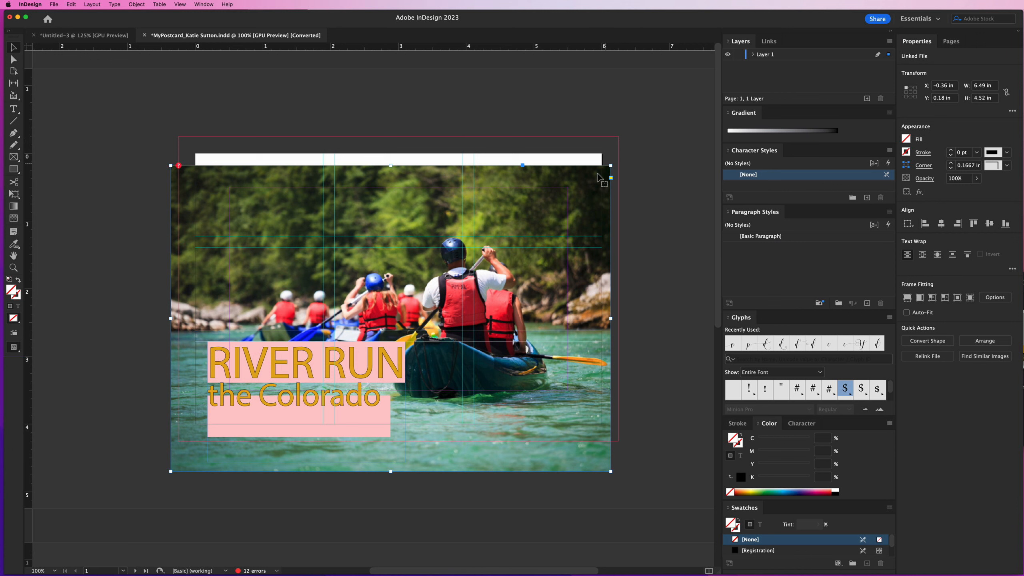
mouse_move(598, 178)
left_mouse_down()
mouse_move(590, 175)
mouse_move(606, 174)
mouse_move(583, 182)
mouse_move(594, 172)
mouse_move(585, 175)
left_mouse_up()
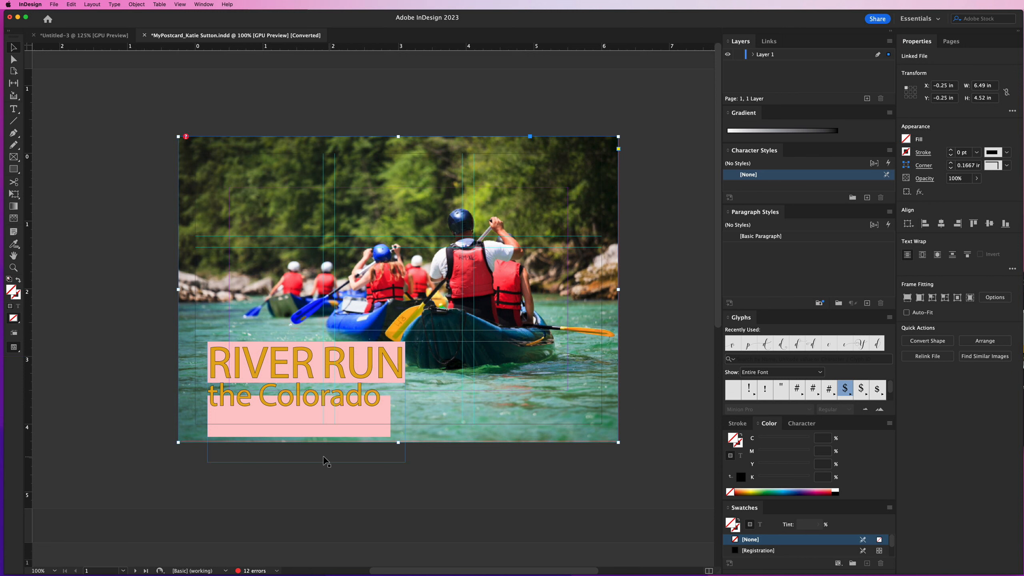
Inspect the website text frame and the rafting photo on the postcard's back
scroll(316, 460, "down", 5)
scroll(317, 460, "down", 15)
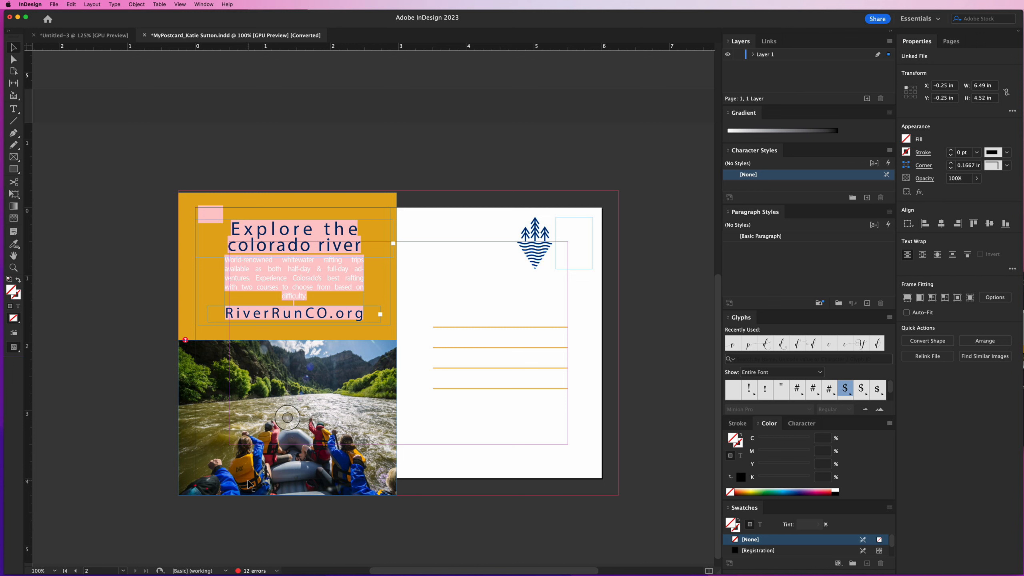
left_click(307, 316)
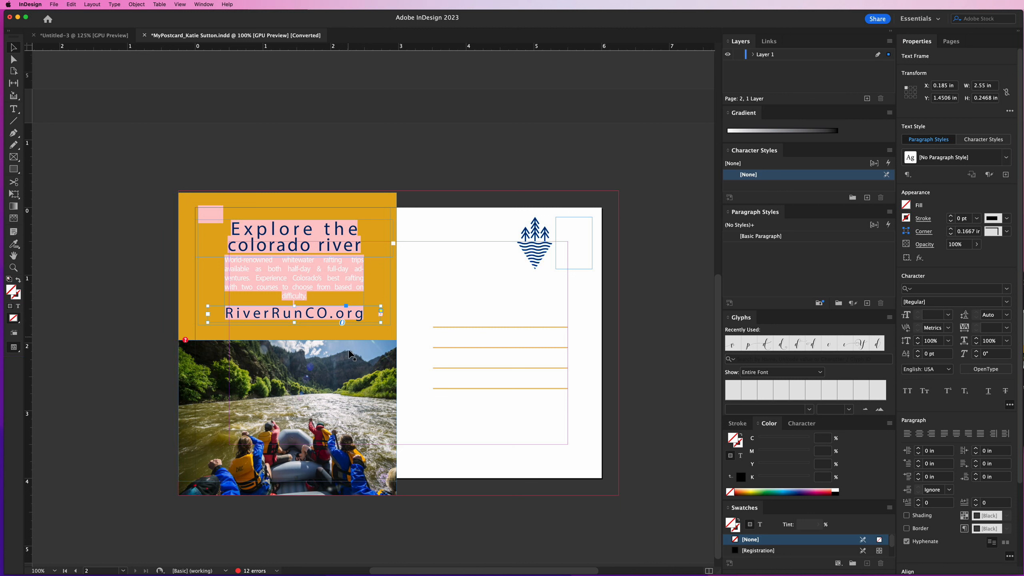
left_click(347, 369)
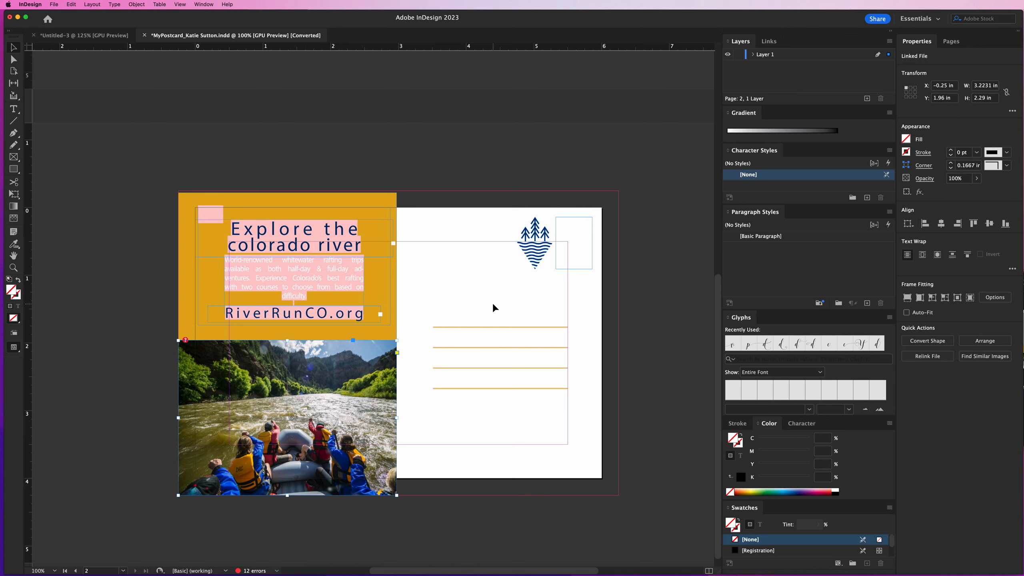
Show the back in Preview screen mode and inspect its stamp box, address lines and logo by selecting each
key("w")
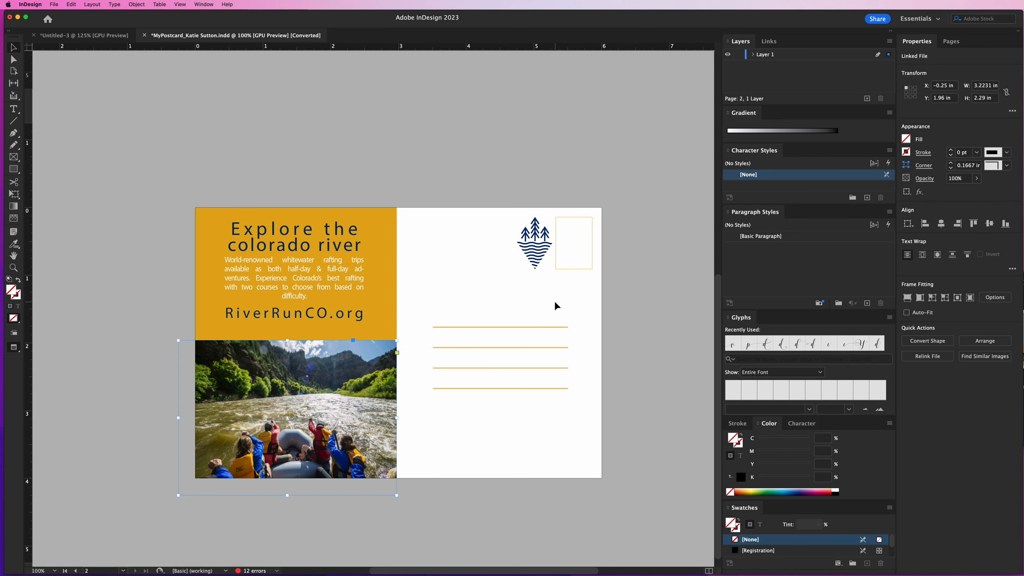
left_click(574, 269)
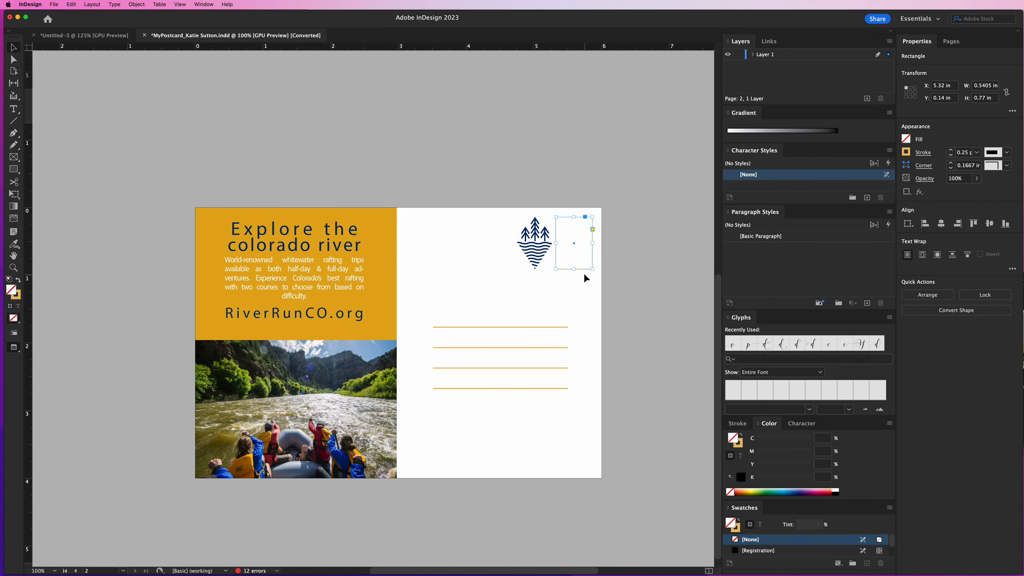
left_click_drag(507, 310, 531, 424)
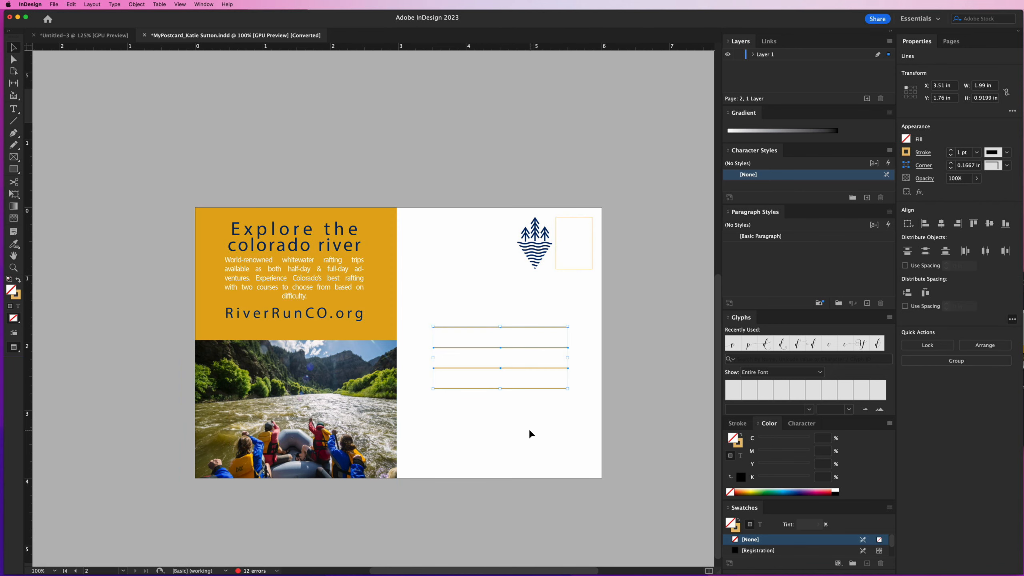
left_click(534, 250)
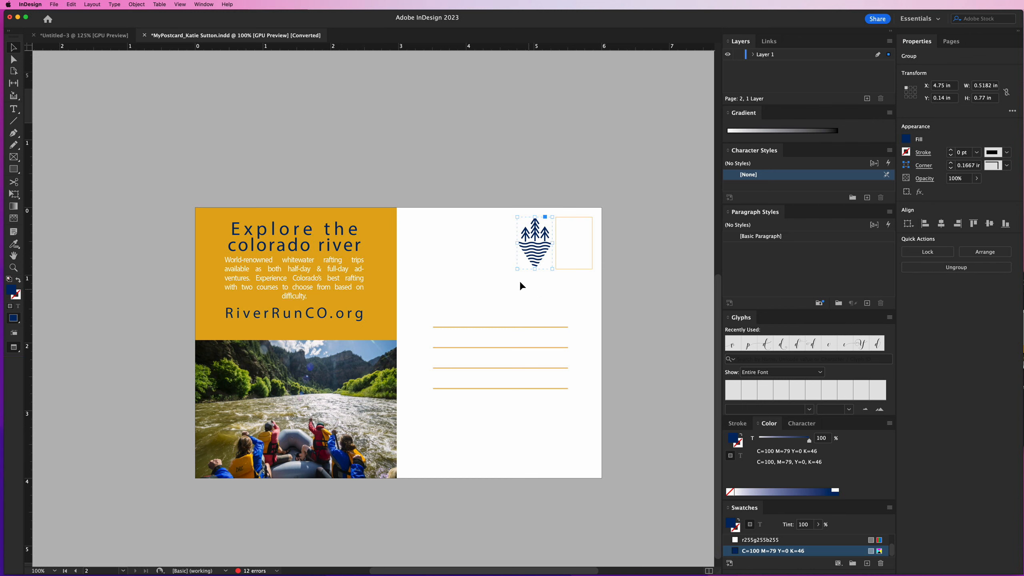
Remove the logo, stamp box and address lines from the back's white half, and restore them in place
left_click_drag(485, 232, 590, 489)
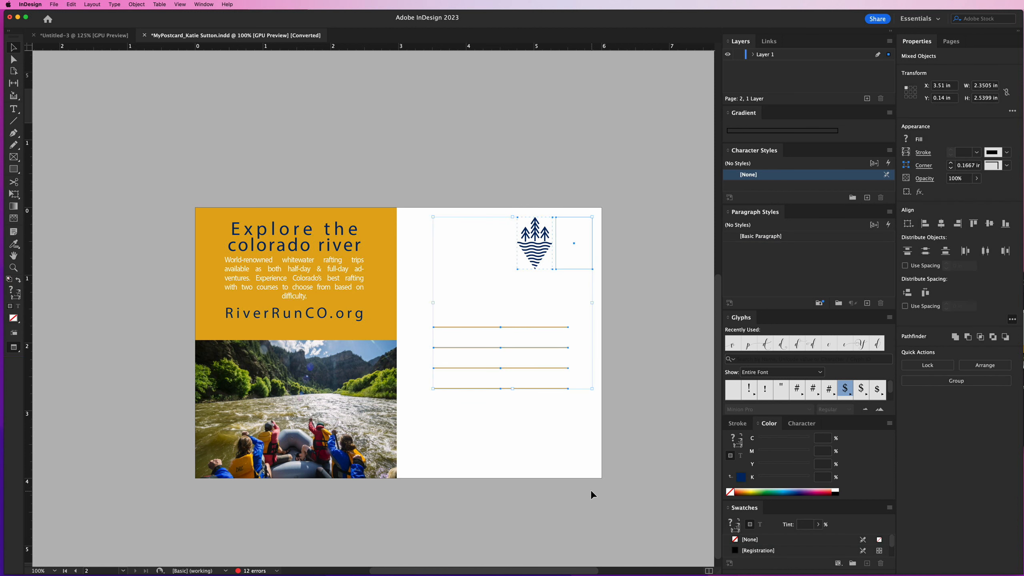
key("Delete")
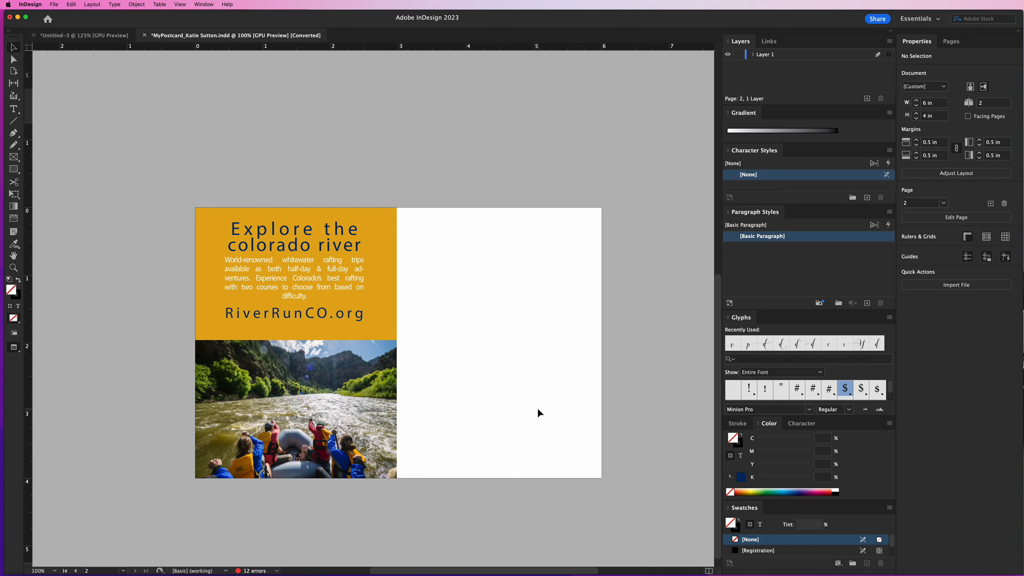
key("alt+shift+super+v")
left_click(543, 419)
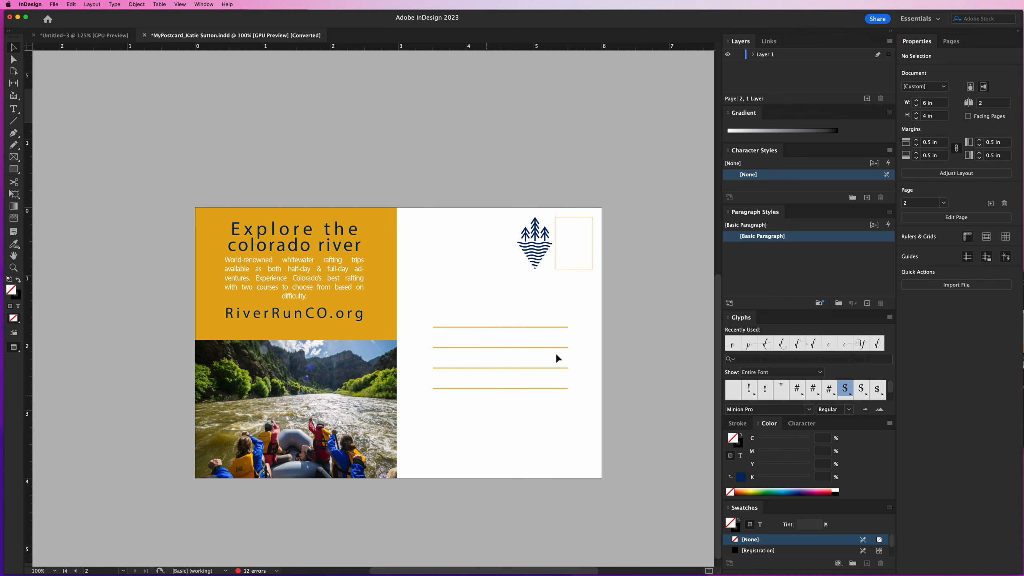
Try moving the lowest address line closer to the line above it, and undo the move
left_click_drag(523, 389, 521, 376)
left_click(532, 404)
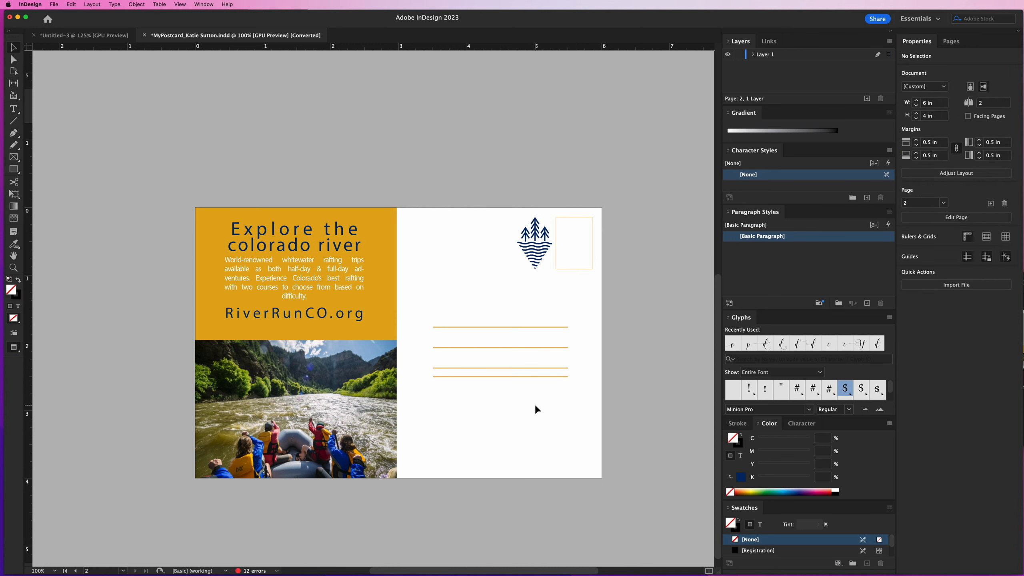
key("super+z")
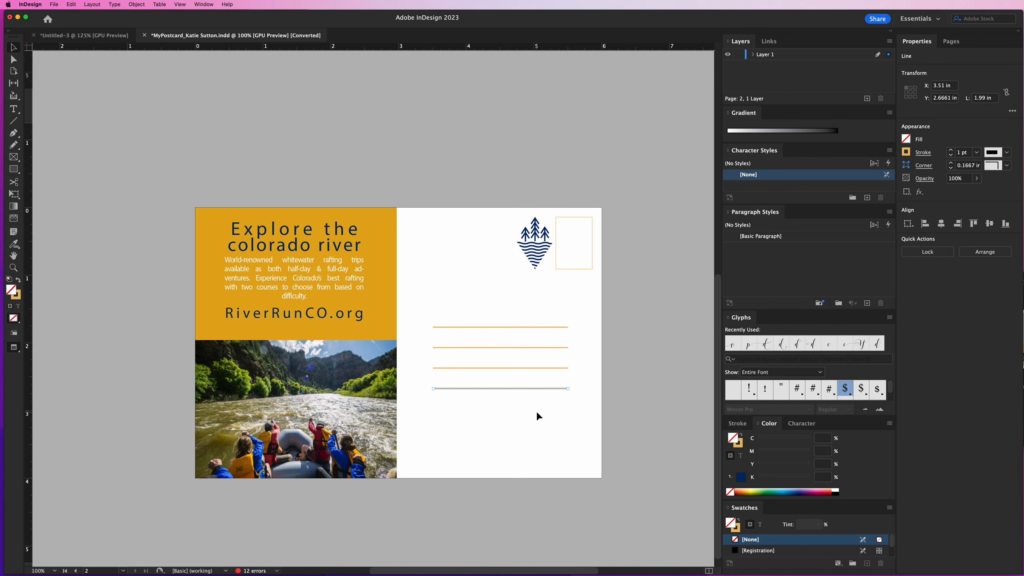
Review the postcard's front and back in Preview screen mode
left_click_drag(576, 294, 530, 531)
left_click_drag(416, 291, 520, 406)
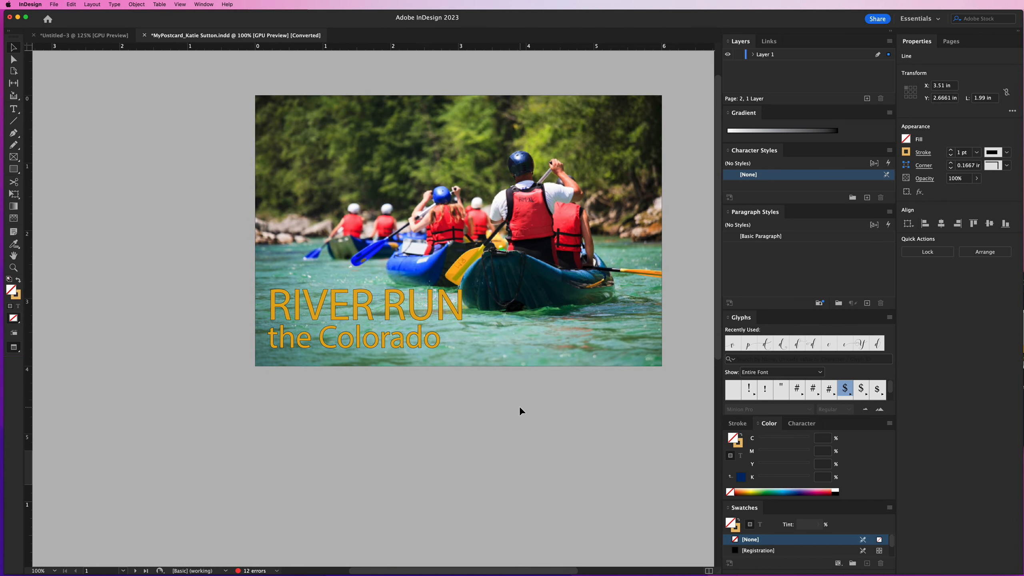
left_click_drag(570, 454, 550, 294)
left_click_drag(510, 421, 511, 339)
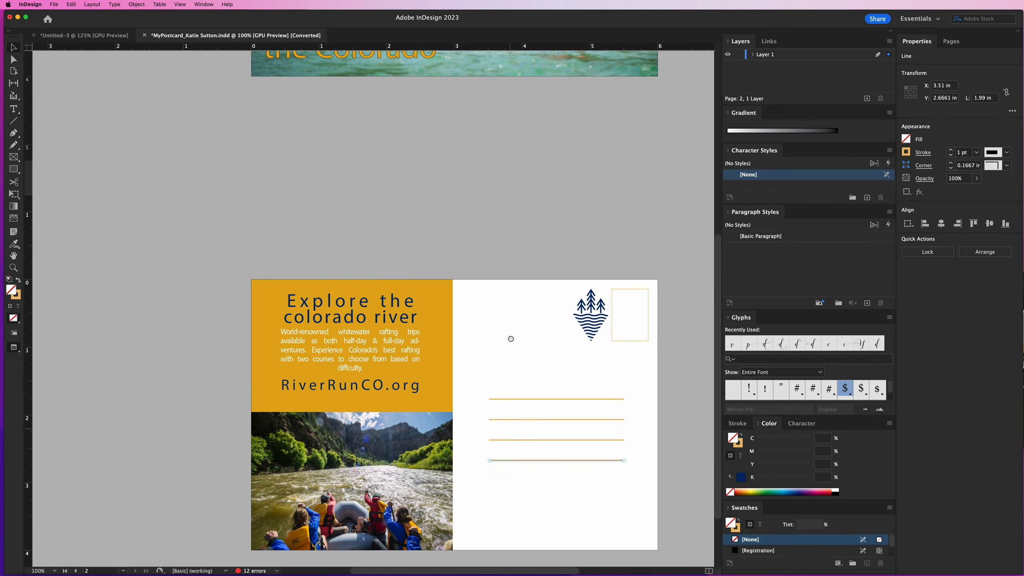